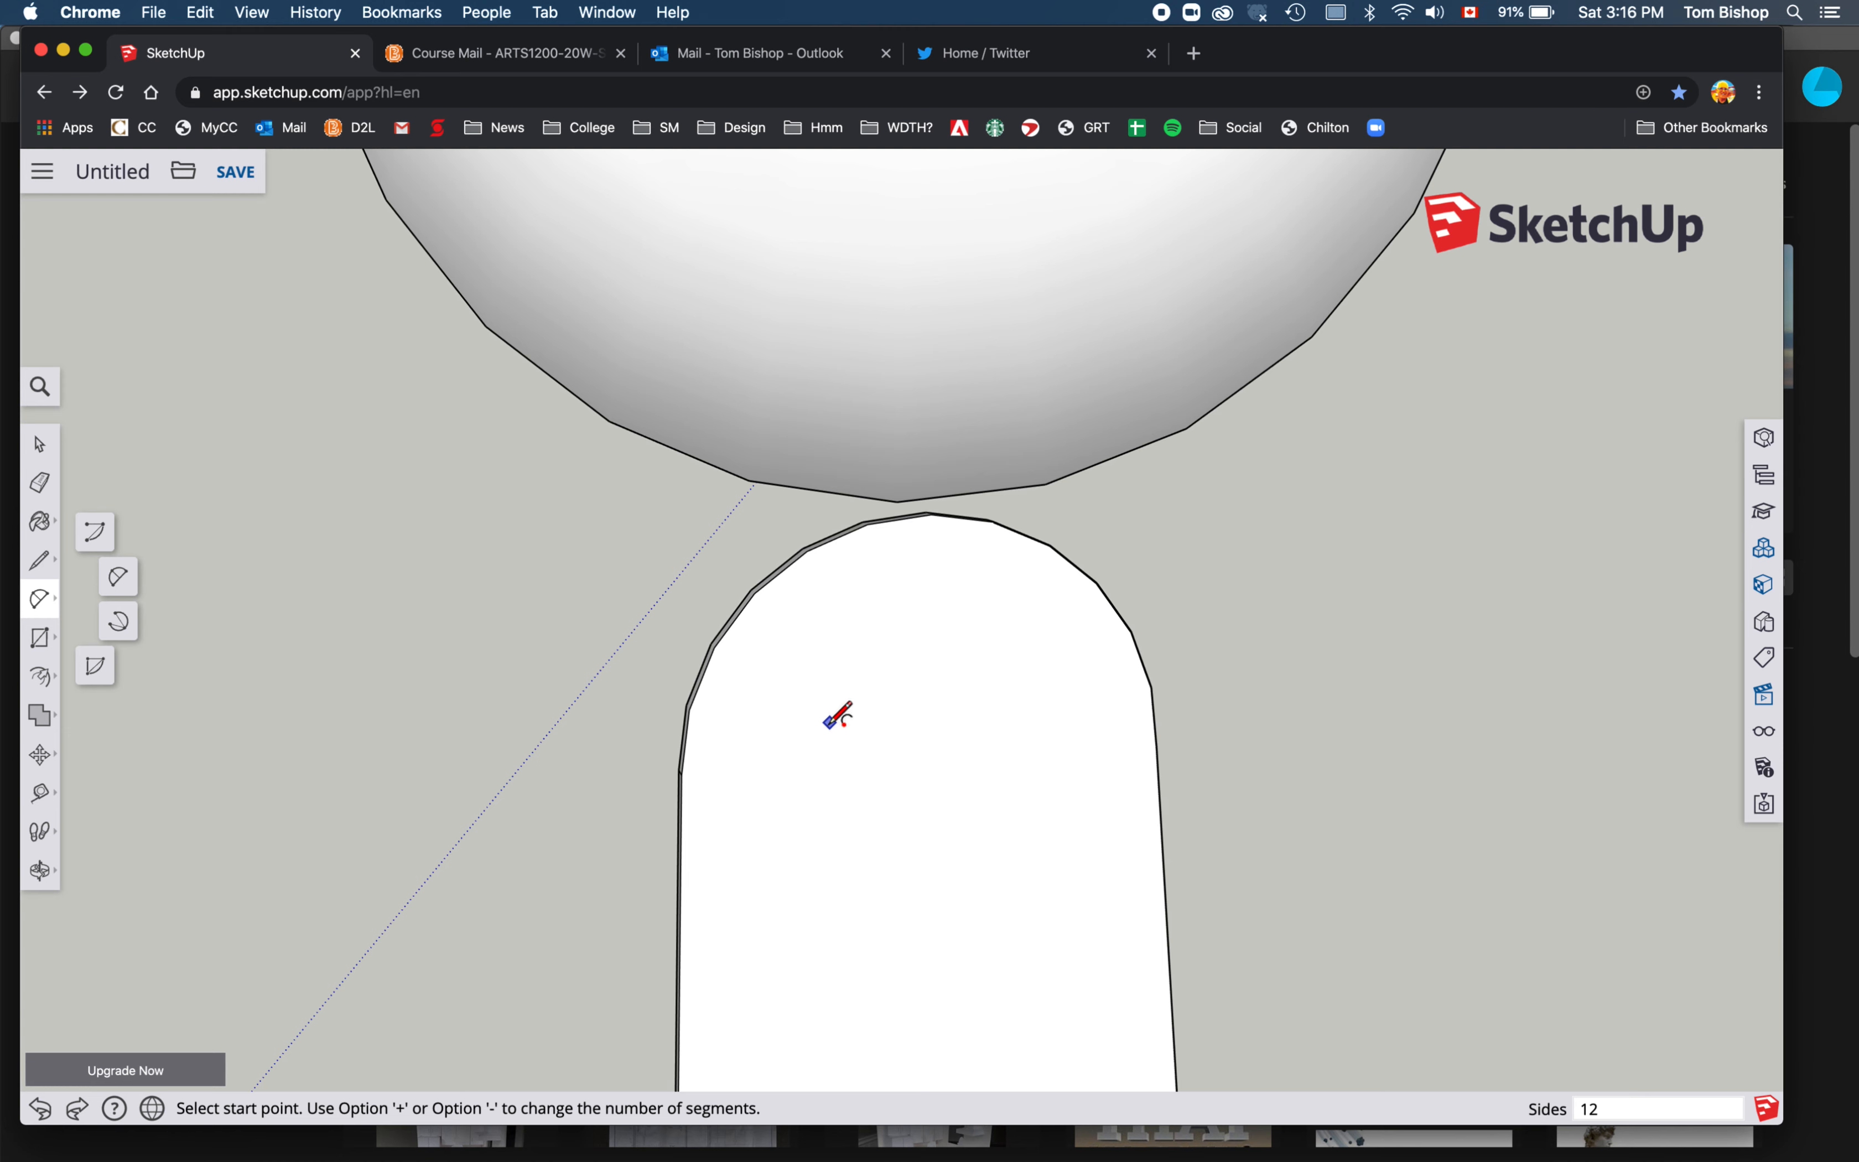
Draw a half-circle arc about 2 5/8" wide with a 1 5/16" bulge on the handle face near its rounded end
click(831, 723)
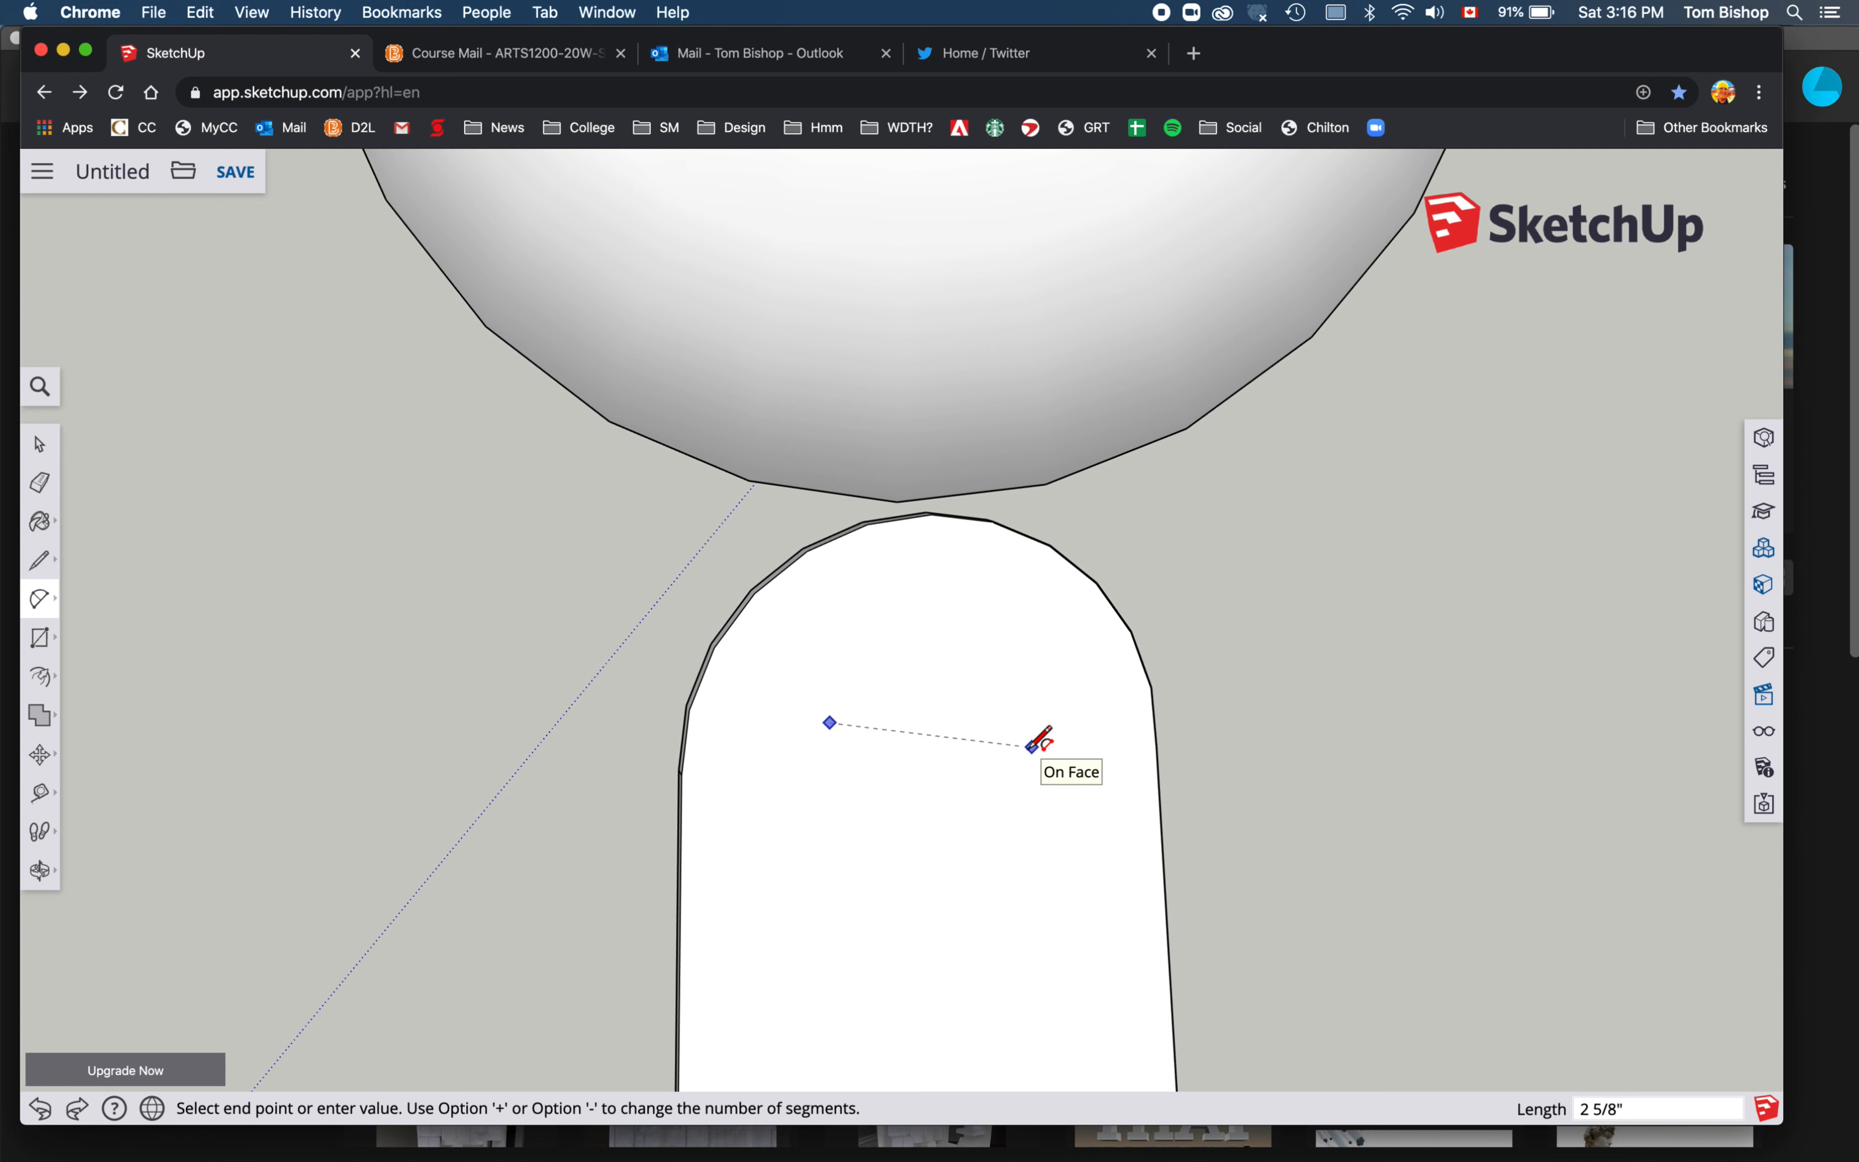
click(1032, 746)
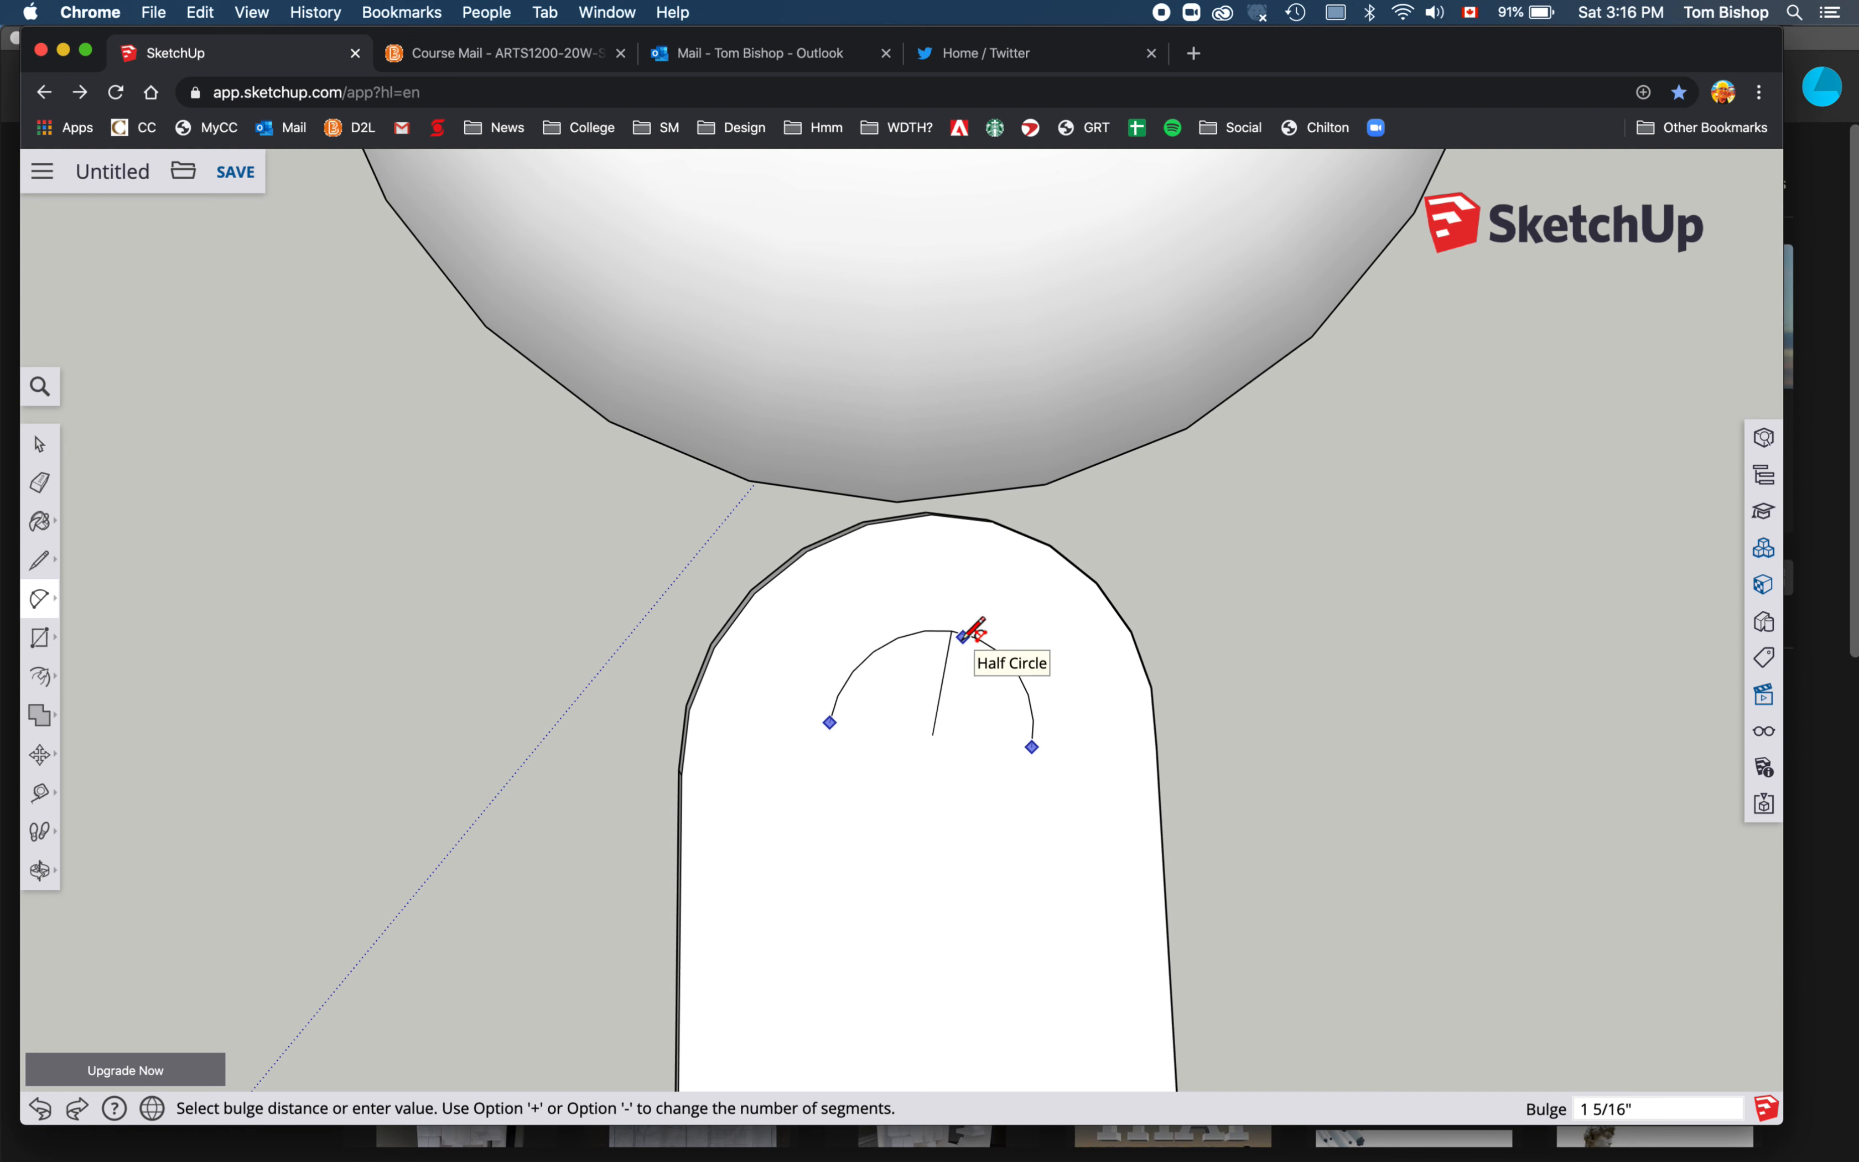
click(969, 632)
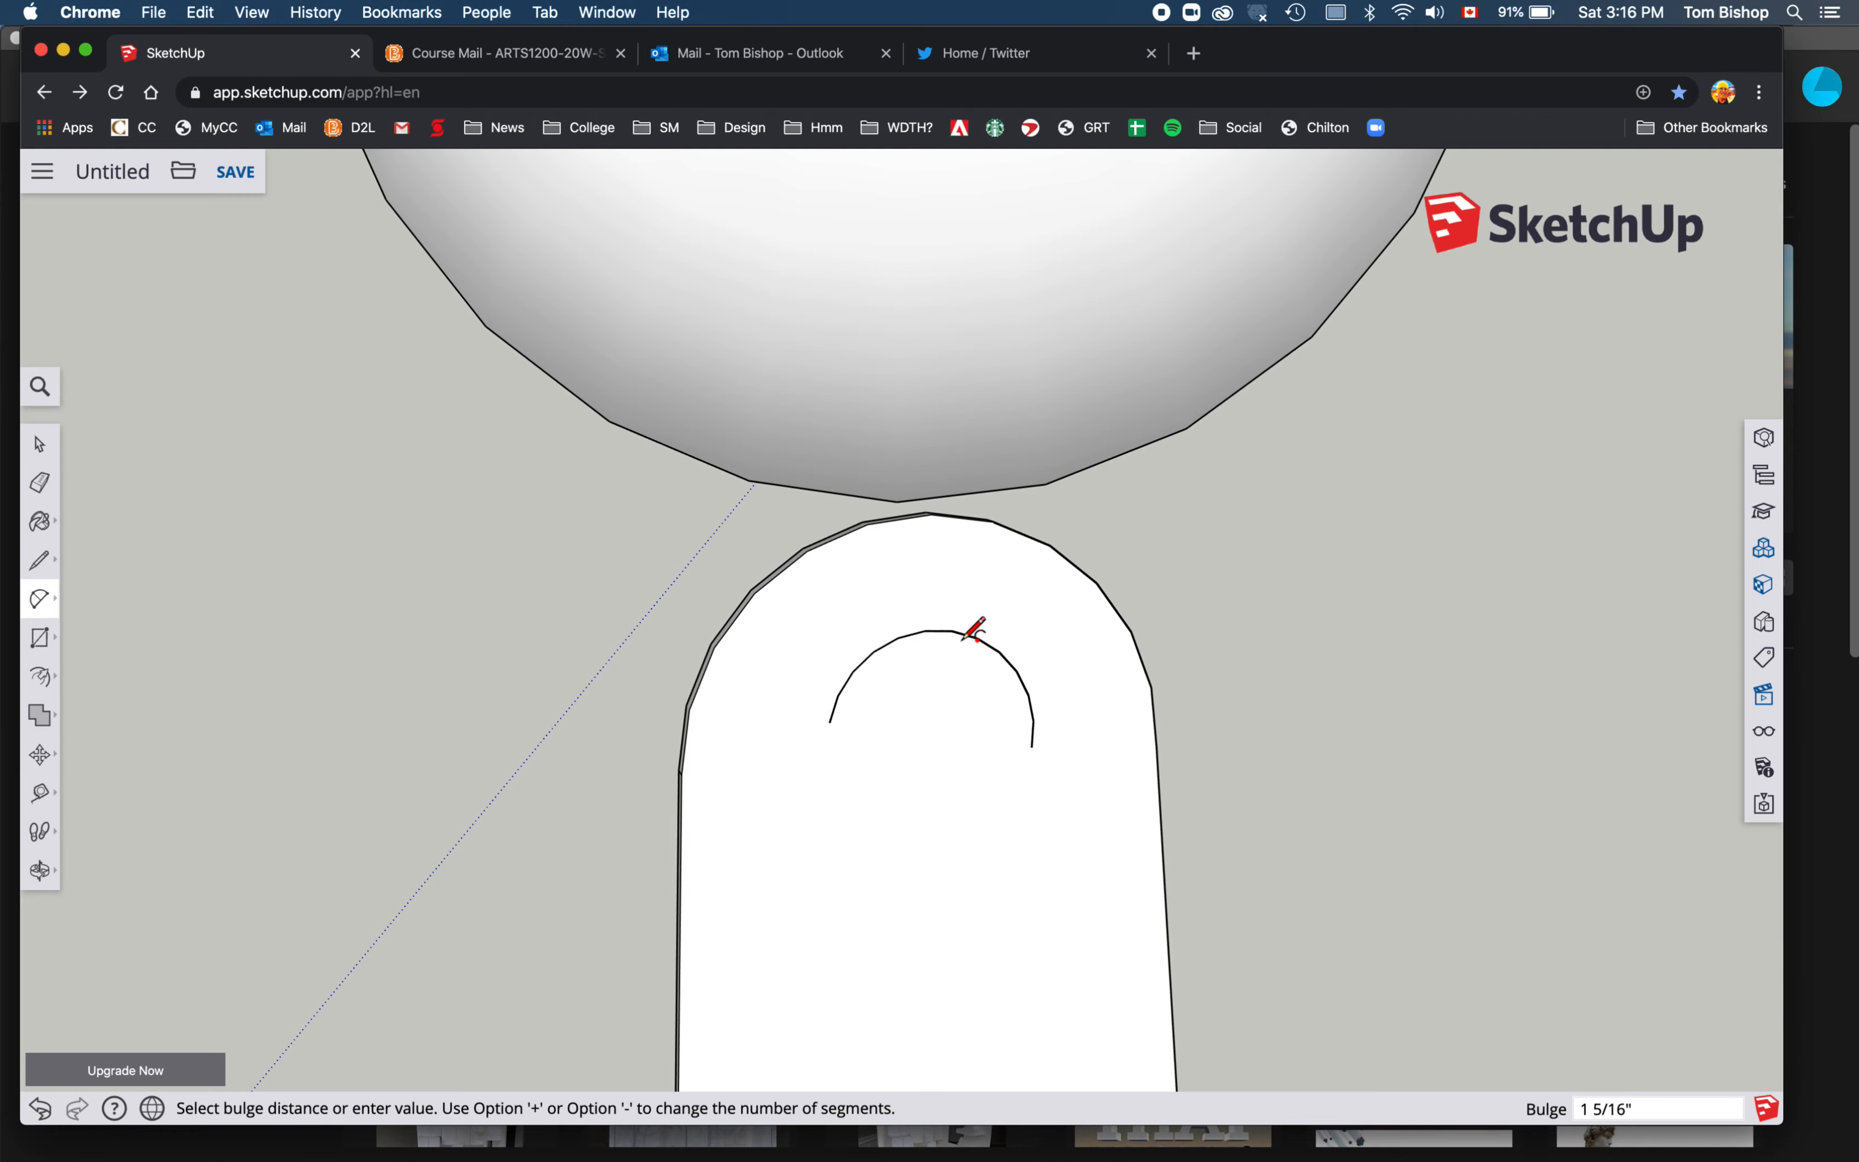
Offset the half-circle arc inward by about 1/4"
click(42, 679)
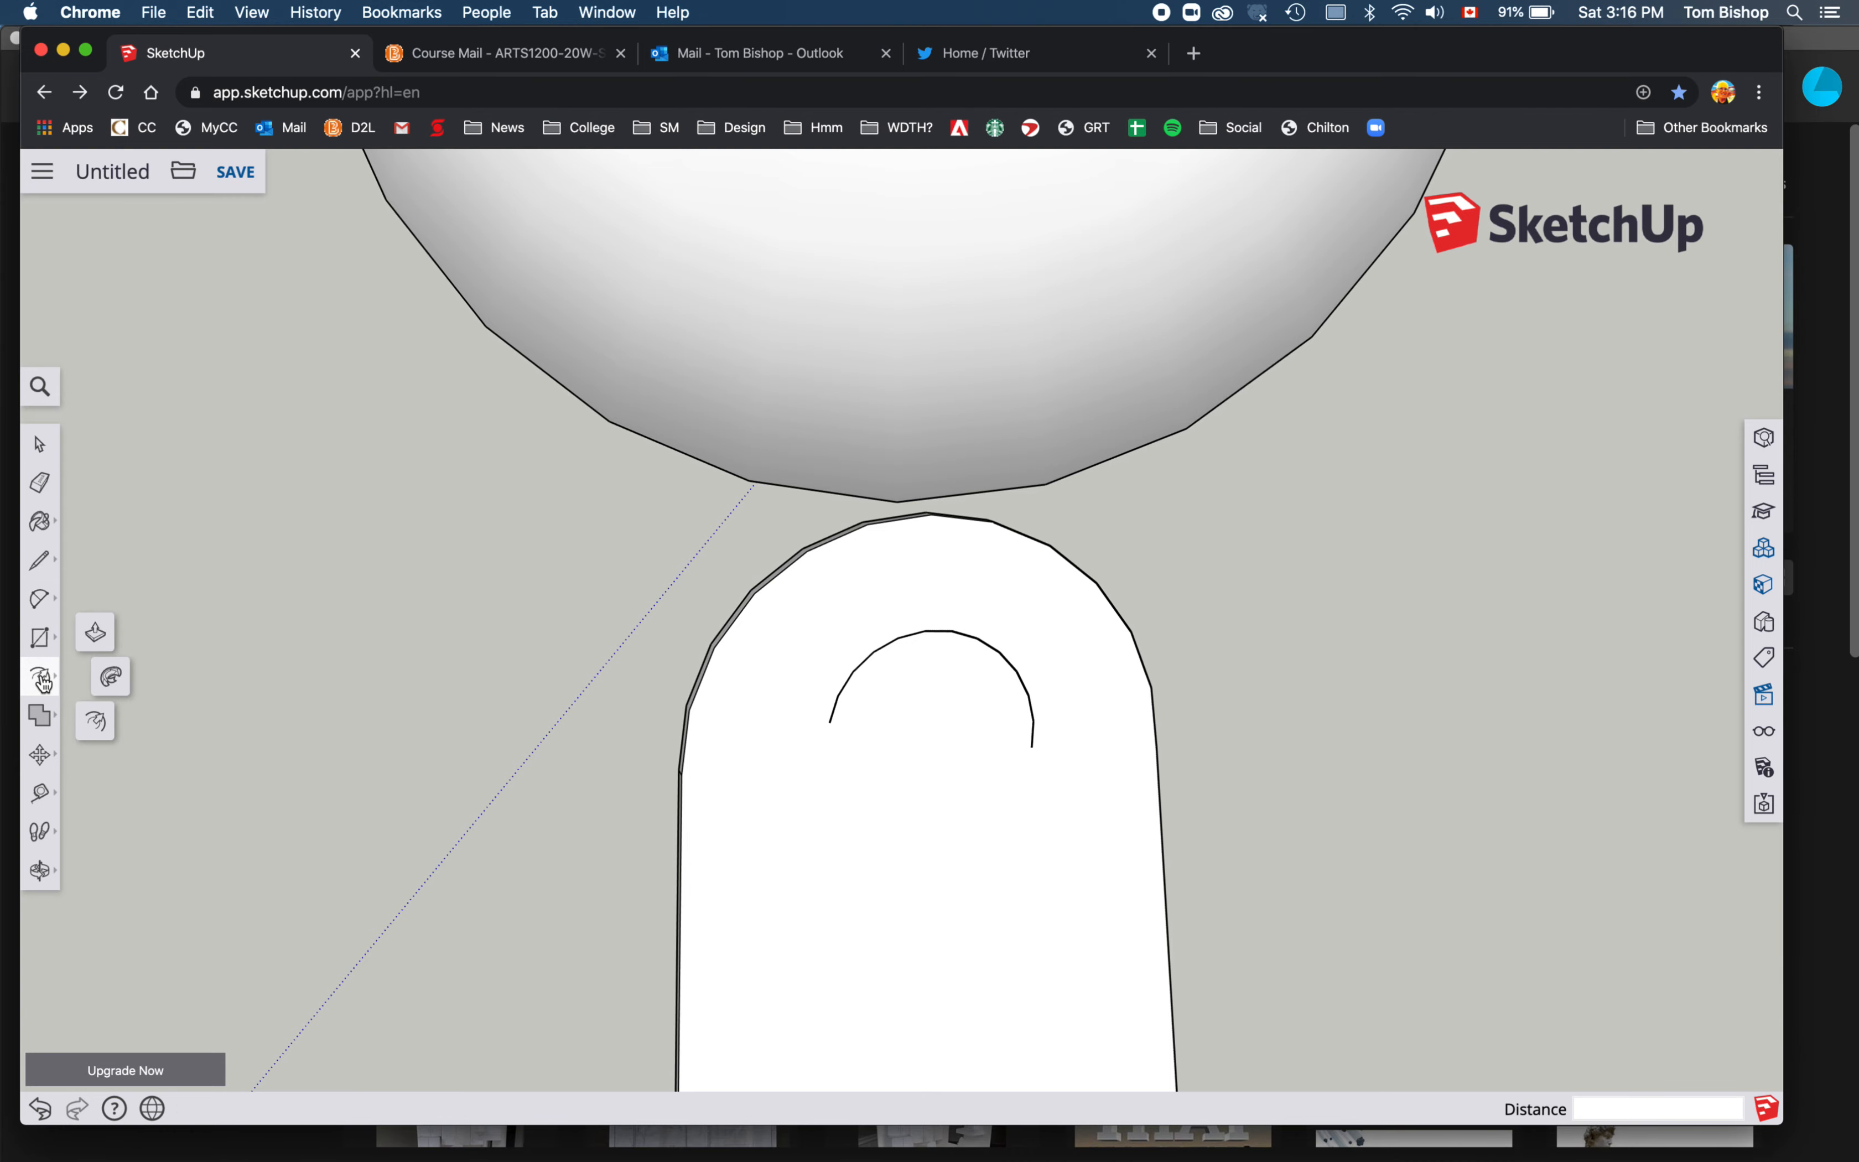
click(845, 695)
click(839, 696)
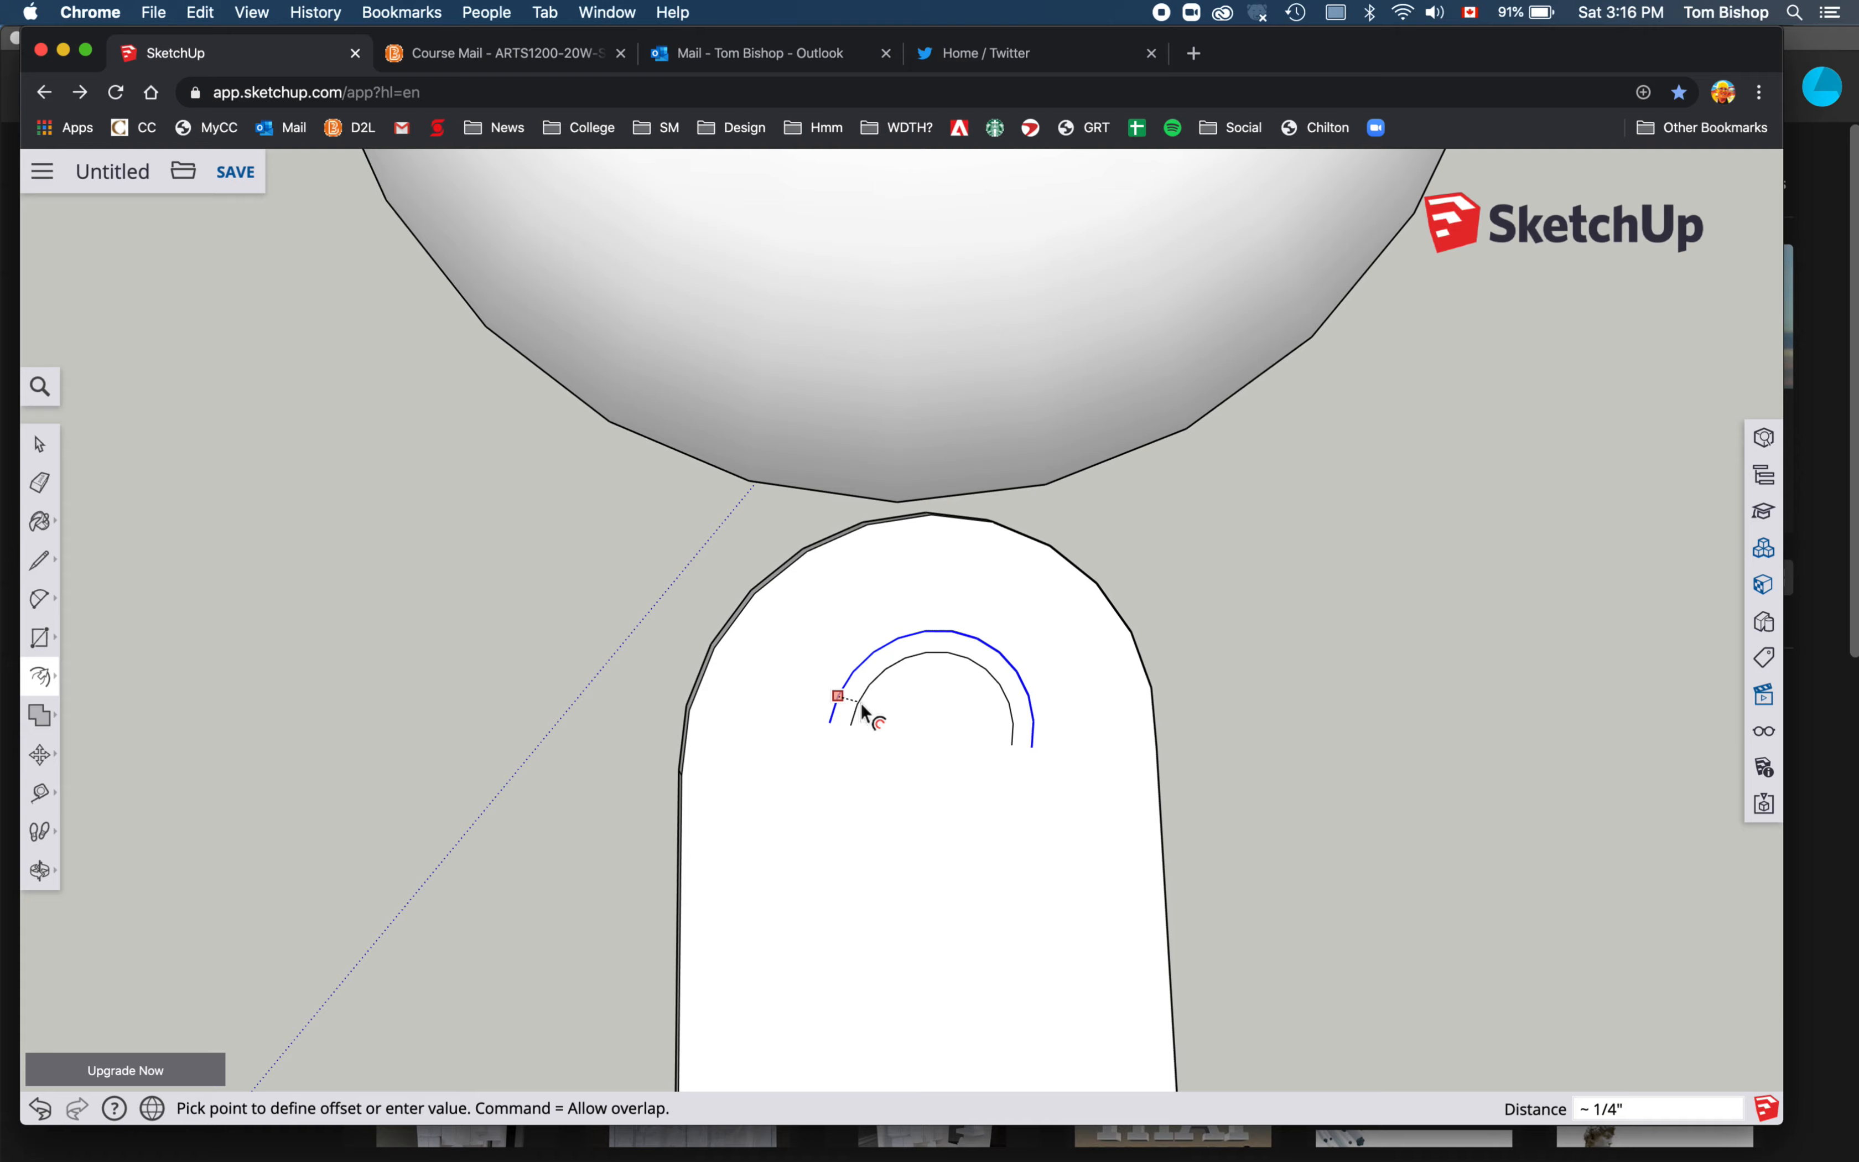
click(861, 703)
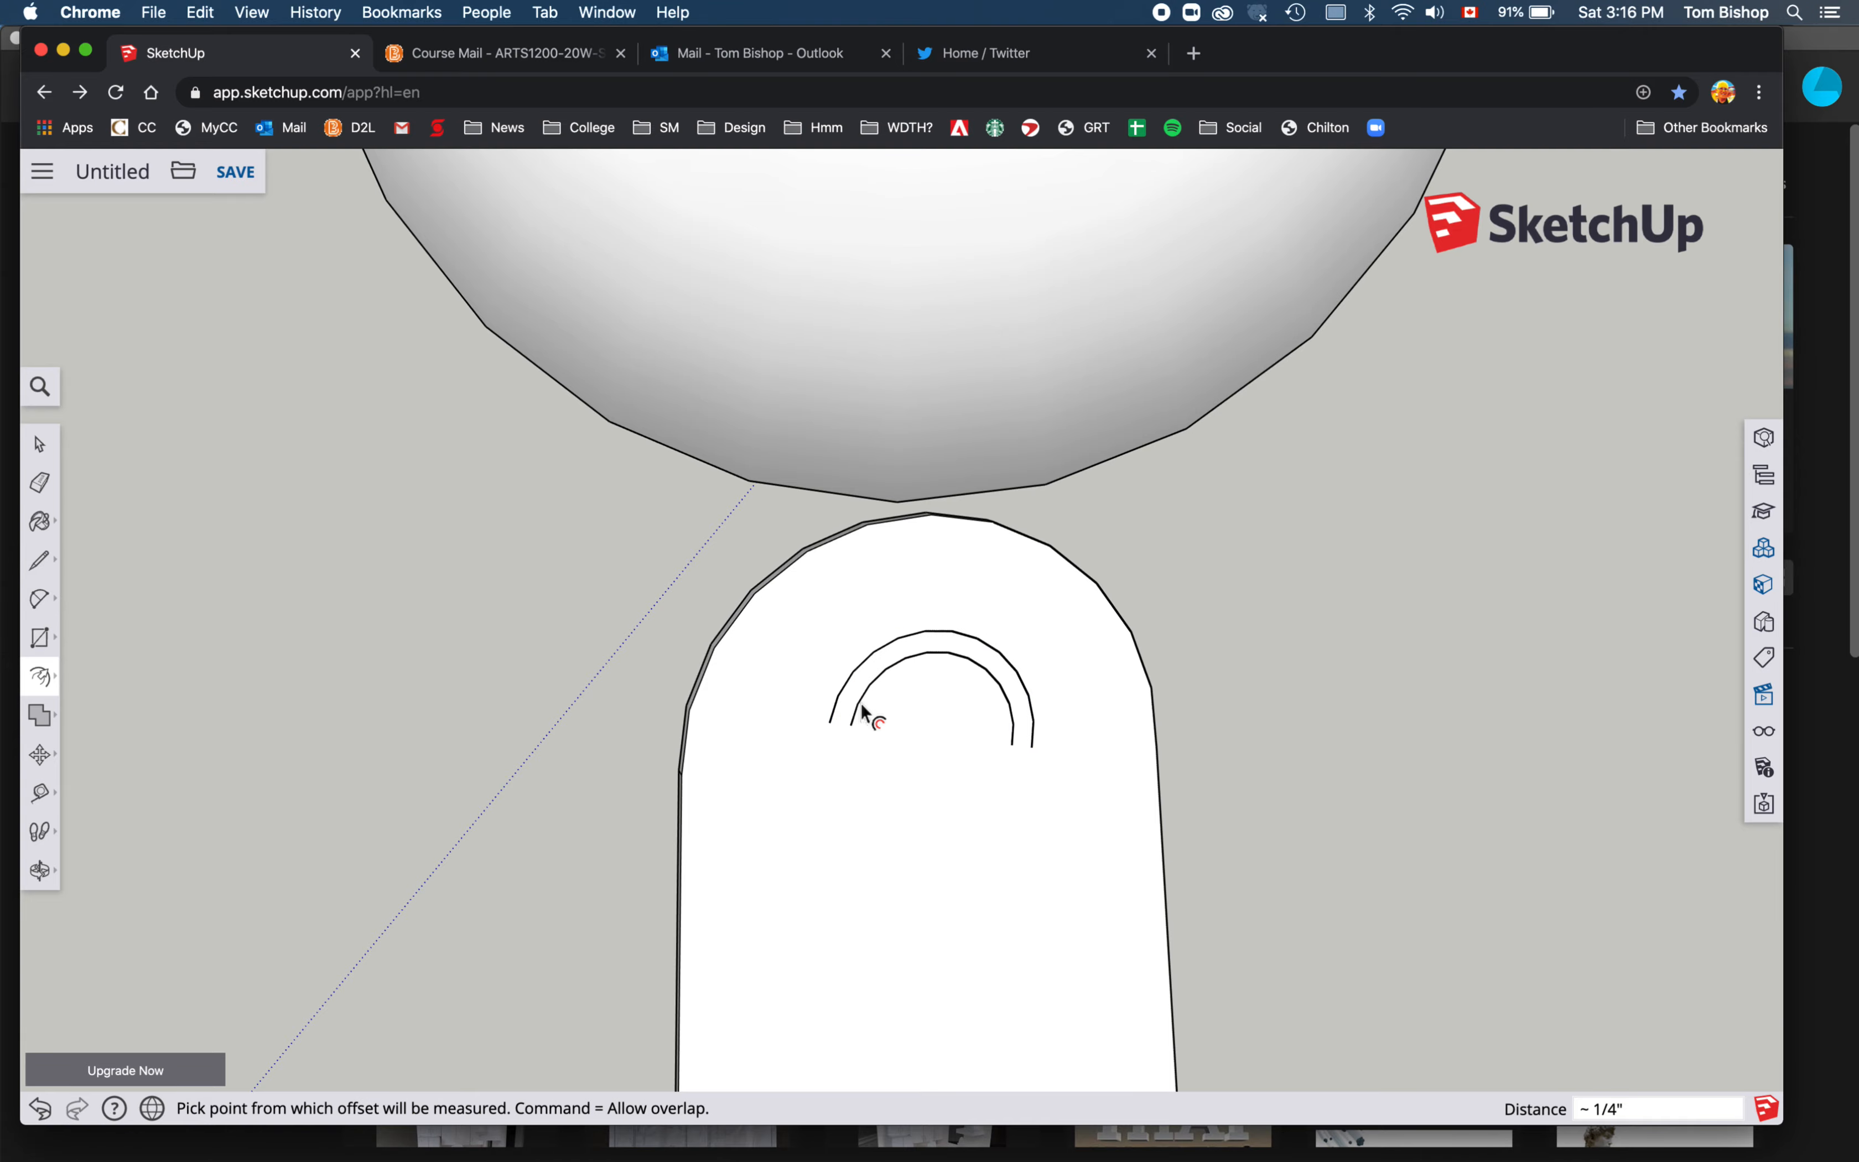
Close both open ends of the two parallel arcs with small rounded arcs, using a bulge of about 3/16" for the first
scroll(847, 744, down, 5)
scroll(846, 744, up, 8)
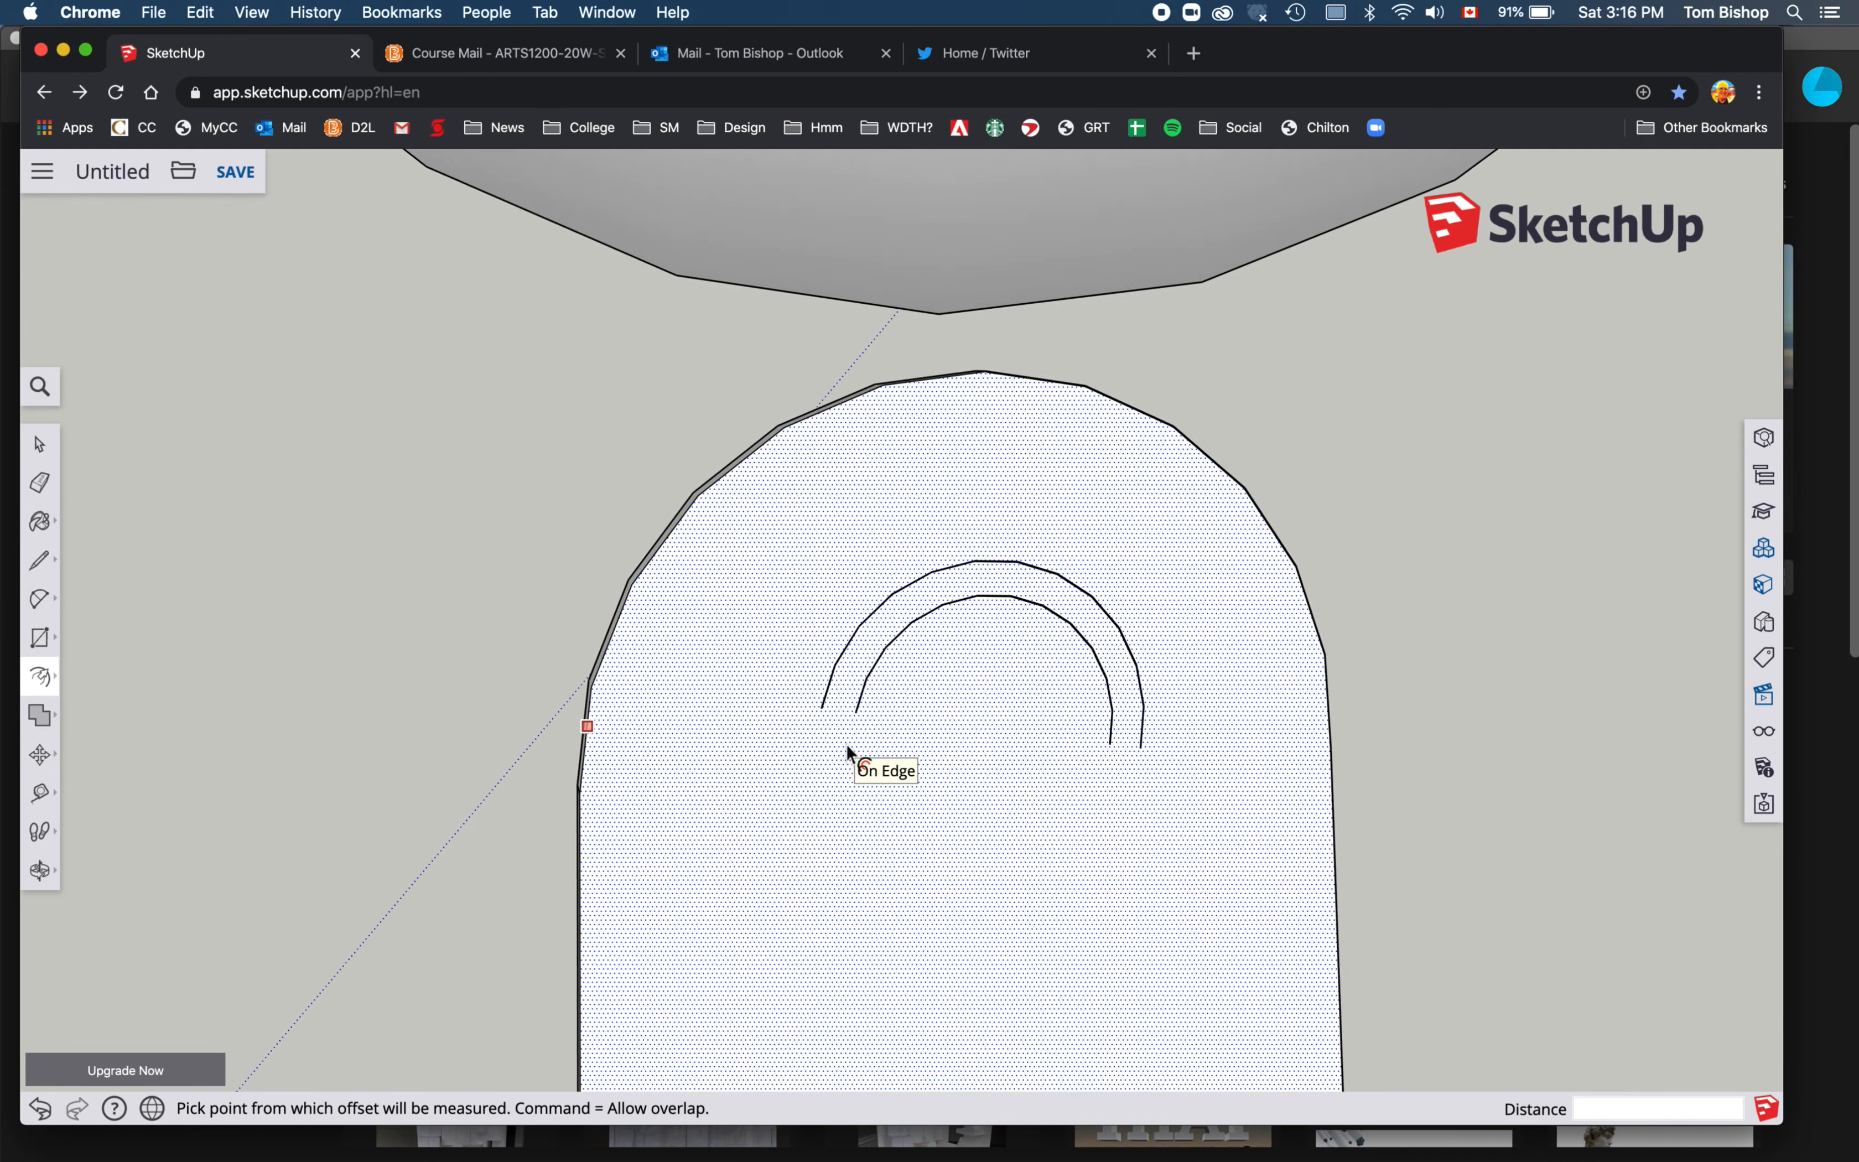
scroll(847, 744, up, 4)
click(40, 598)
click(774, 625)
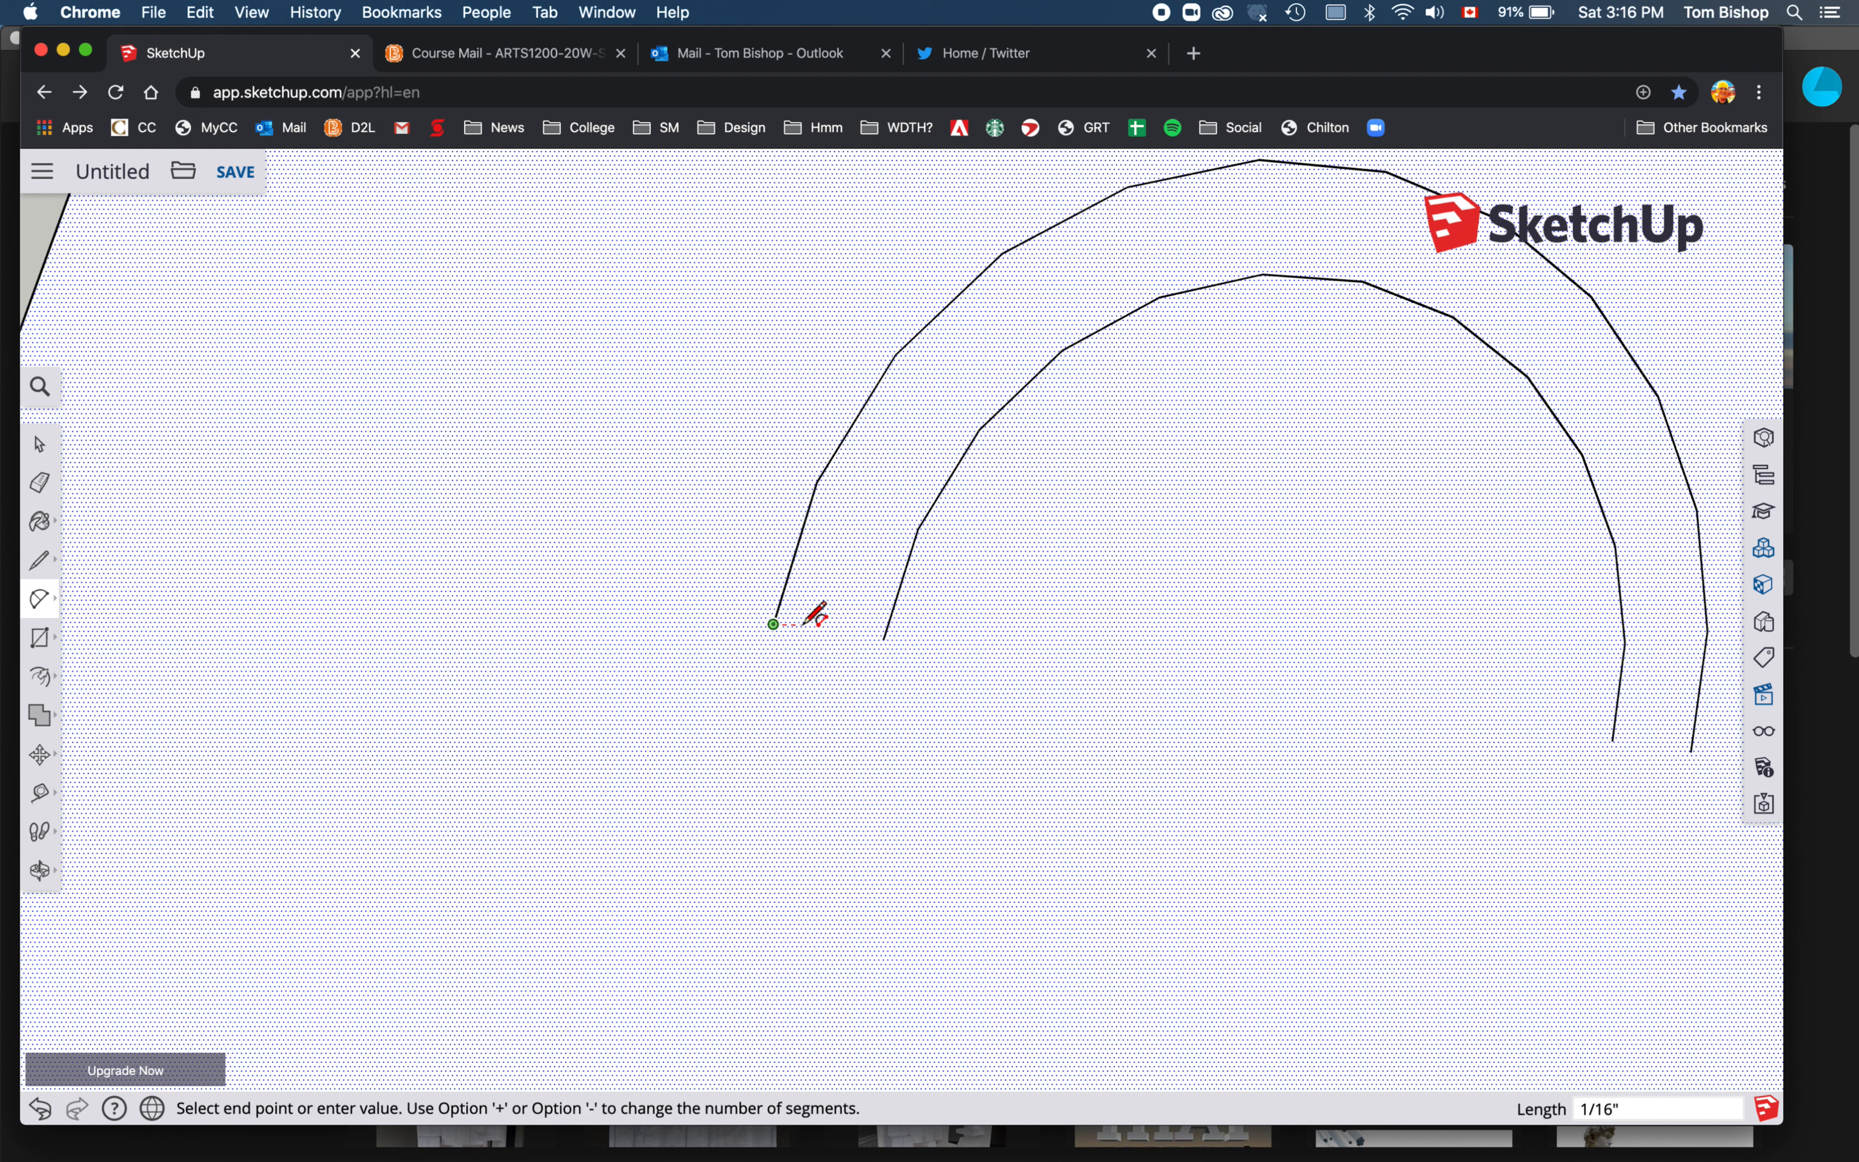
click(884, 639)
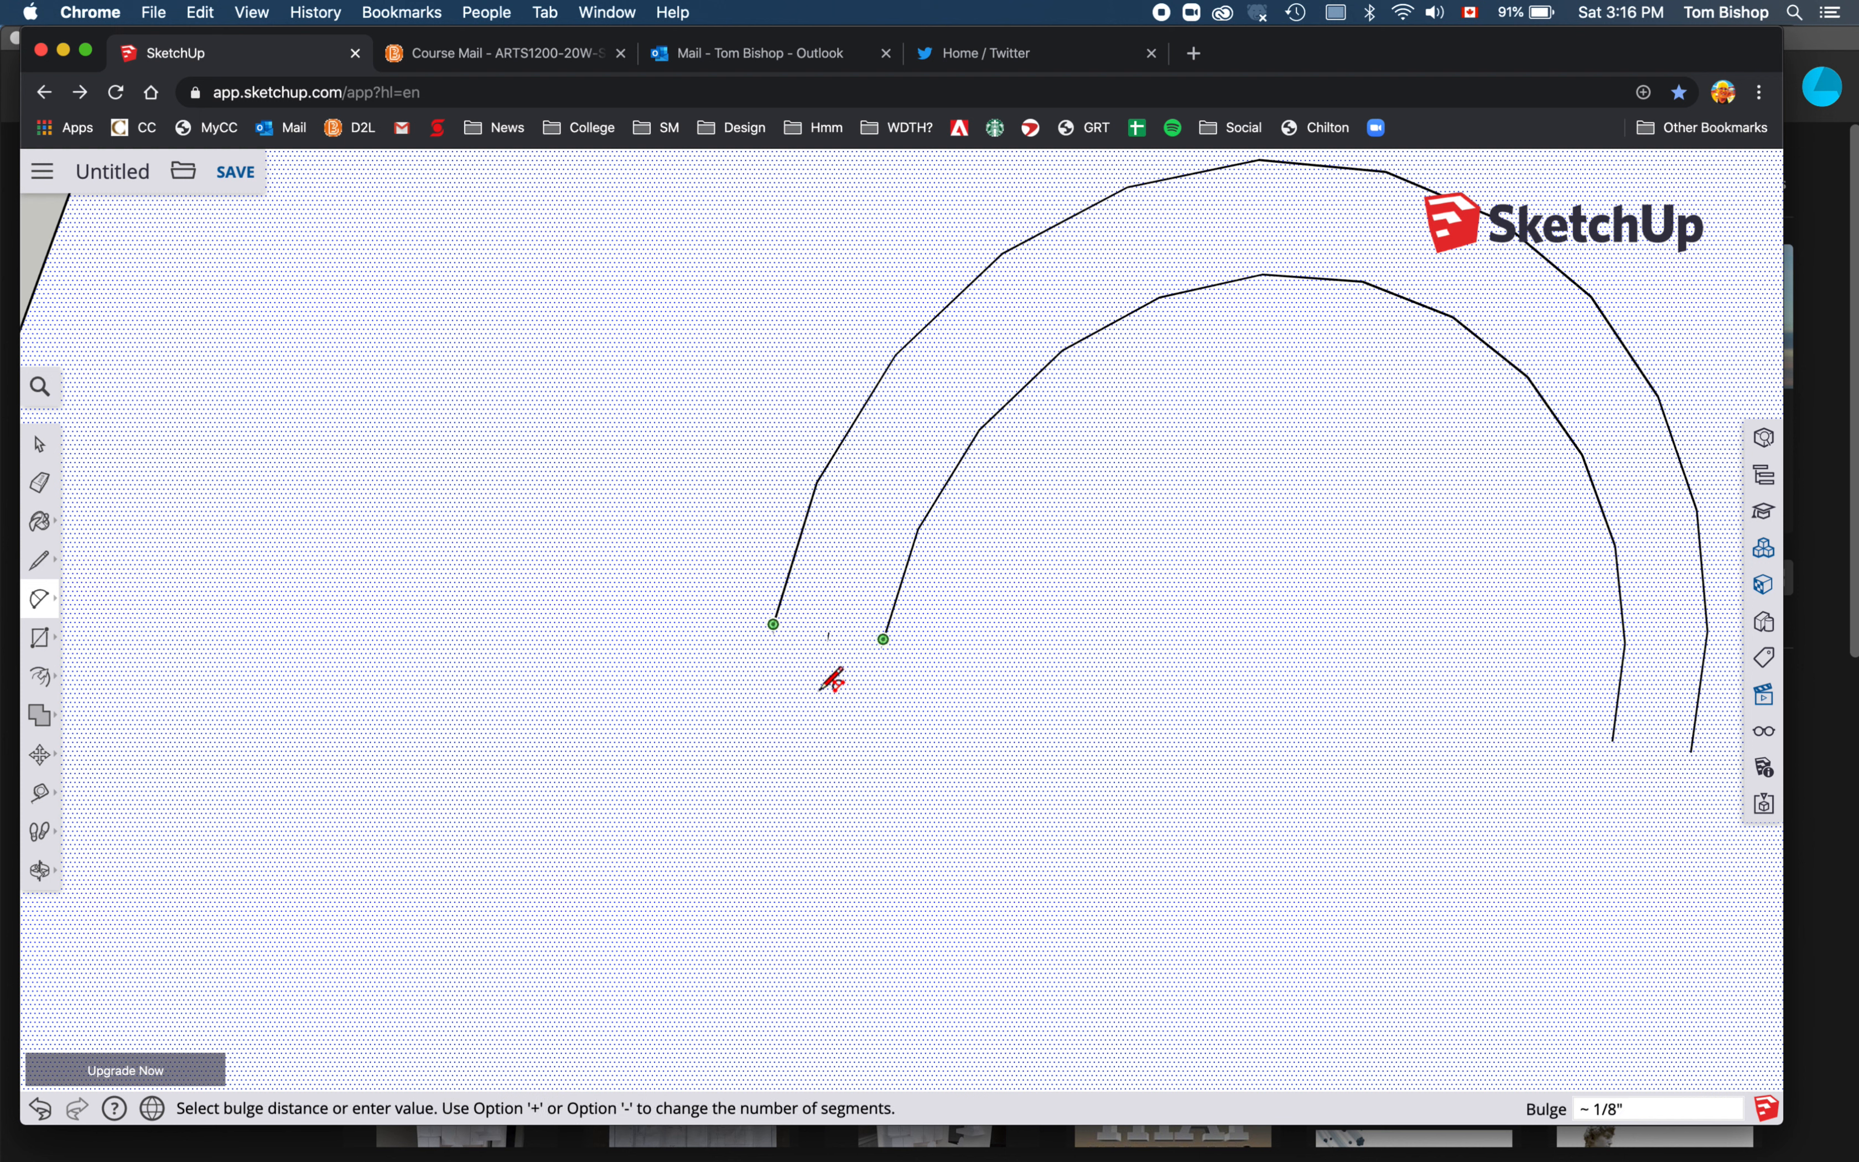
click(789, 691)
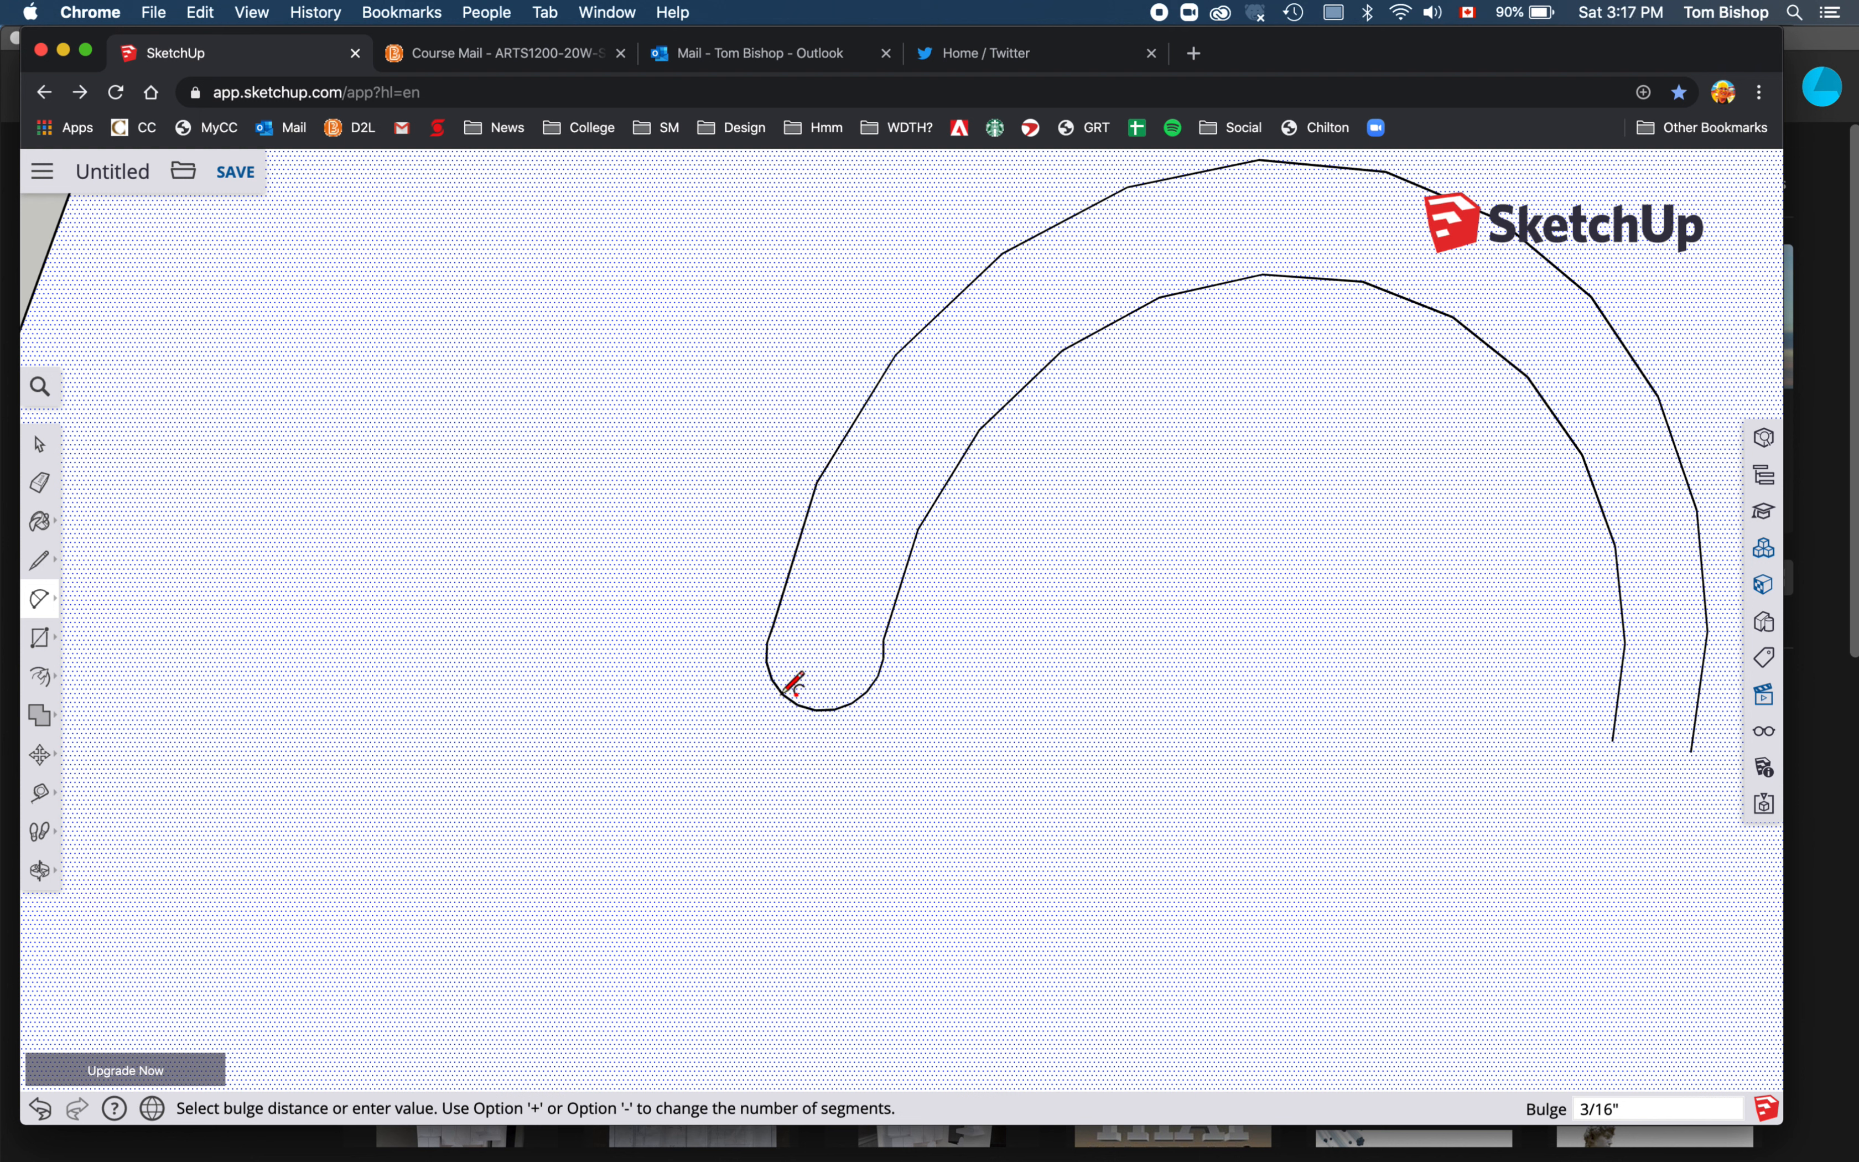
click(1612, 741)
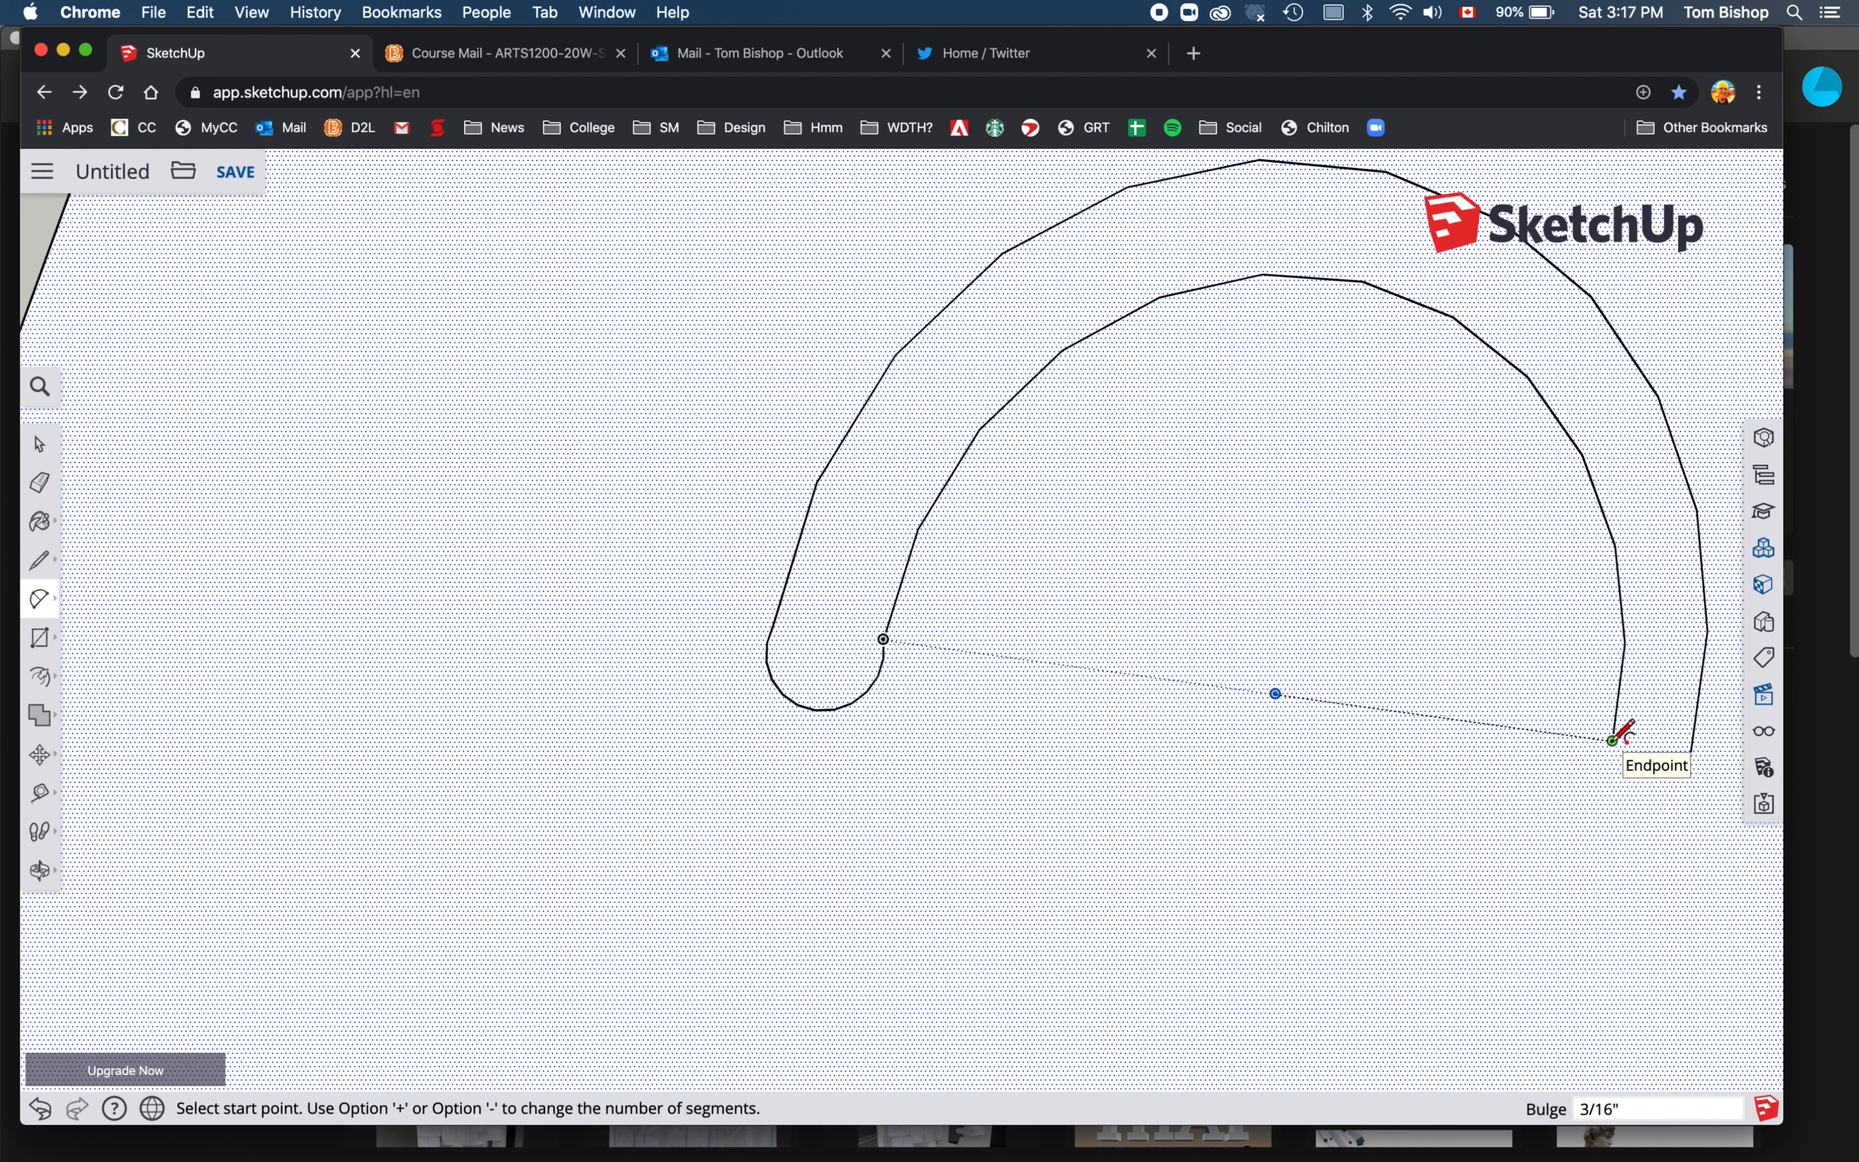
click(1691, 752)
click(1646, 796)
Extrude the closed curved band outward from the handle face with Push/Pull
scroll(1473, 492, down, 10)
click(39, 444)
click(135, 655)
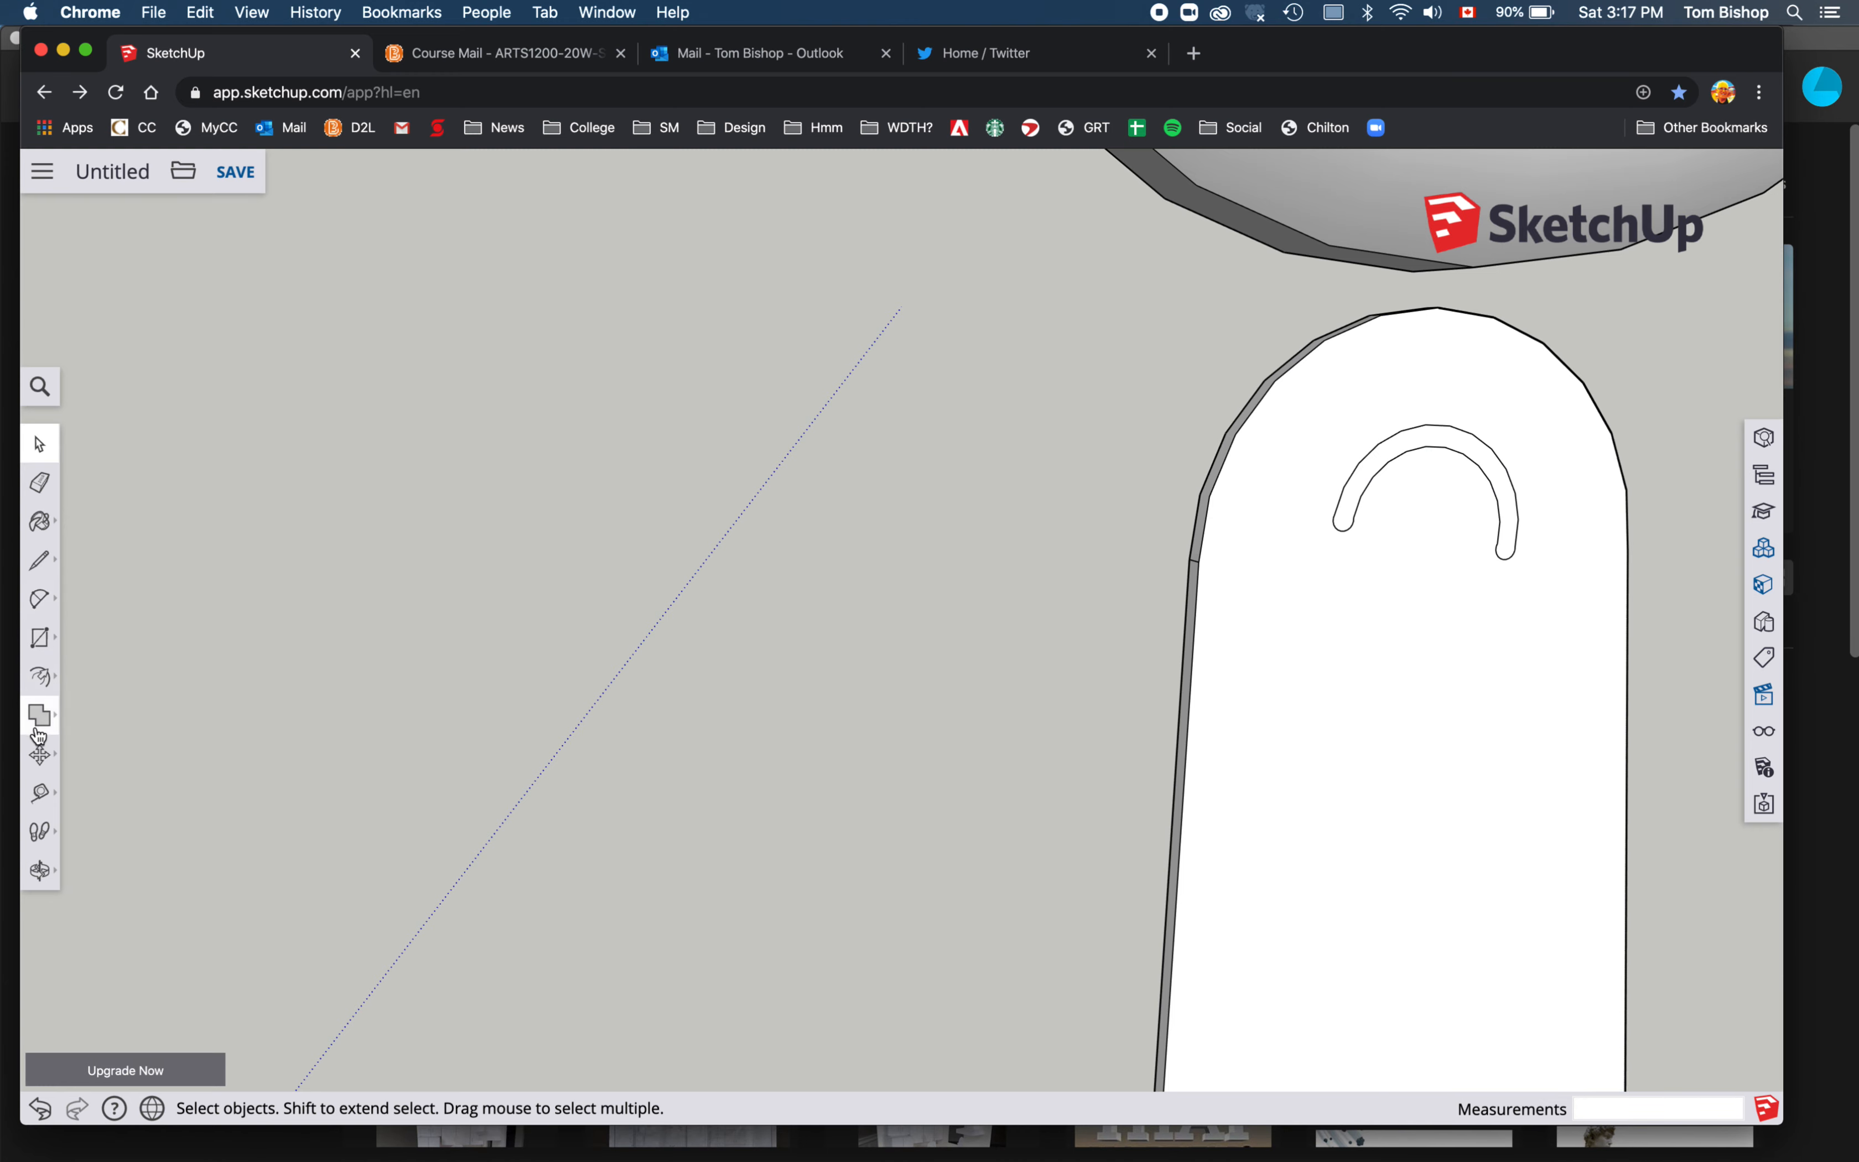
click(46, 680)
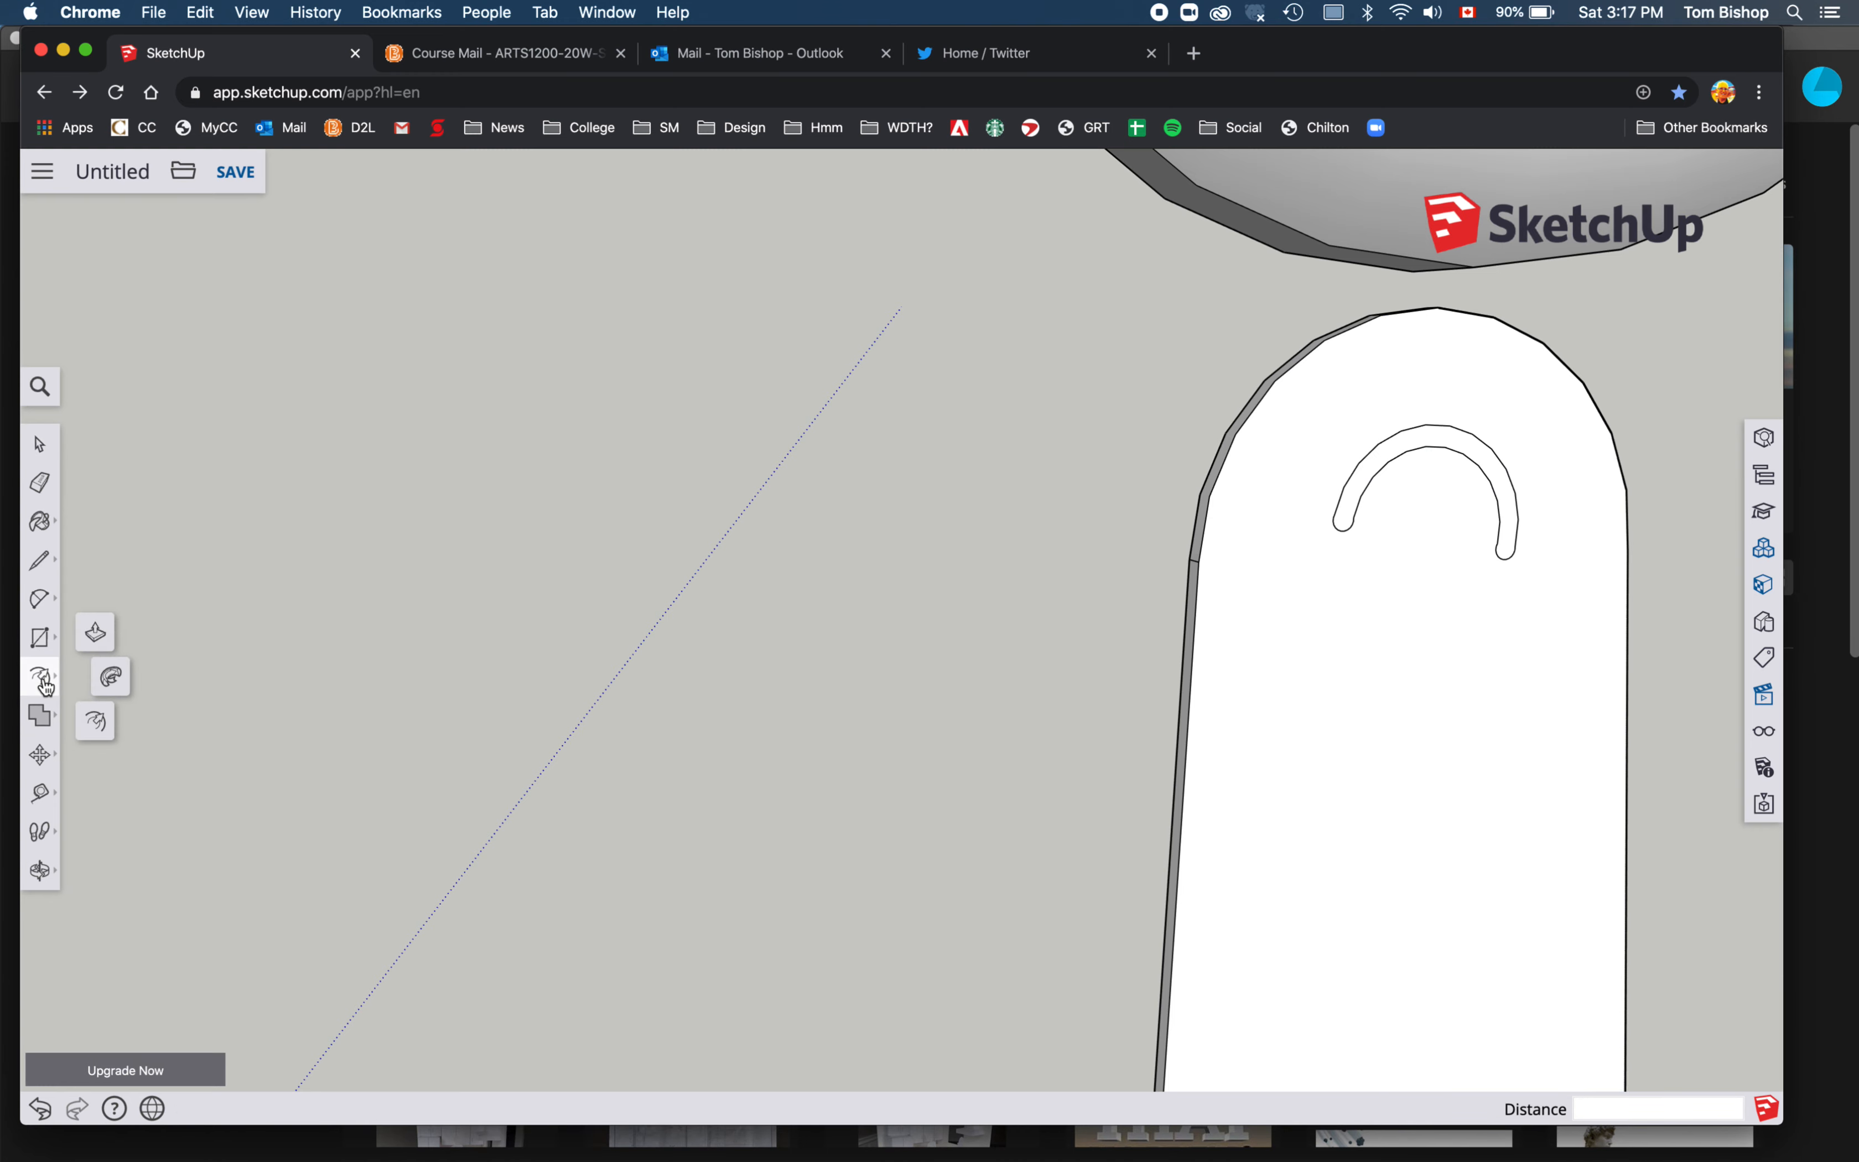
click(94, 635)
drag(1355, 492, 1372, 486)
Draw a small rectangle on the handle between the raised curve and the bowl, and extrude it 0.25" into a bar
middle_drag(1268, 531, 1083, 817)
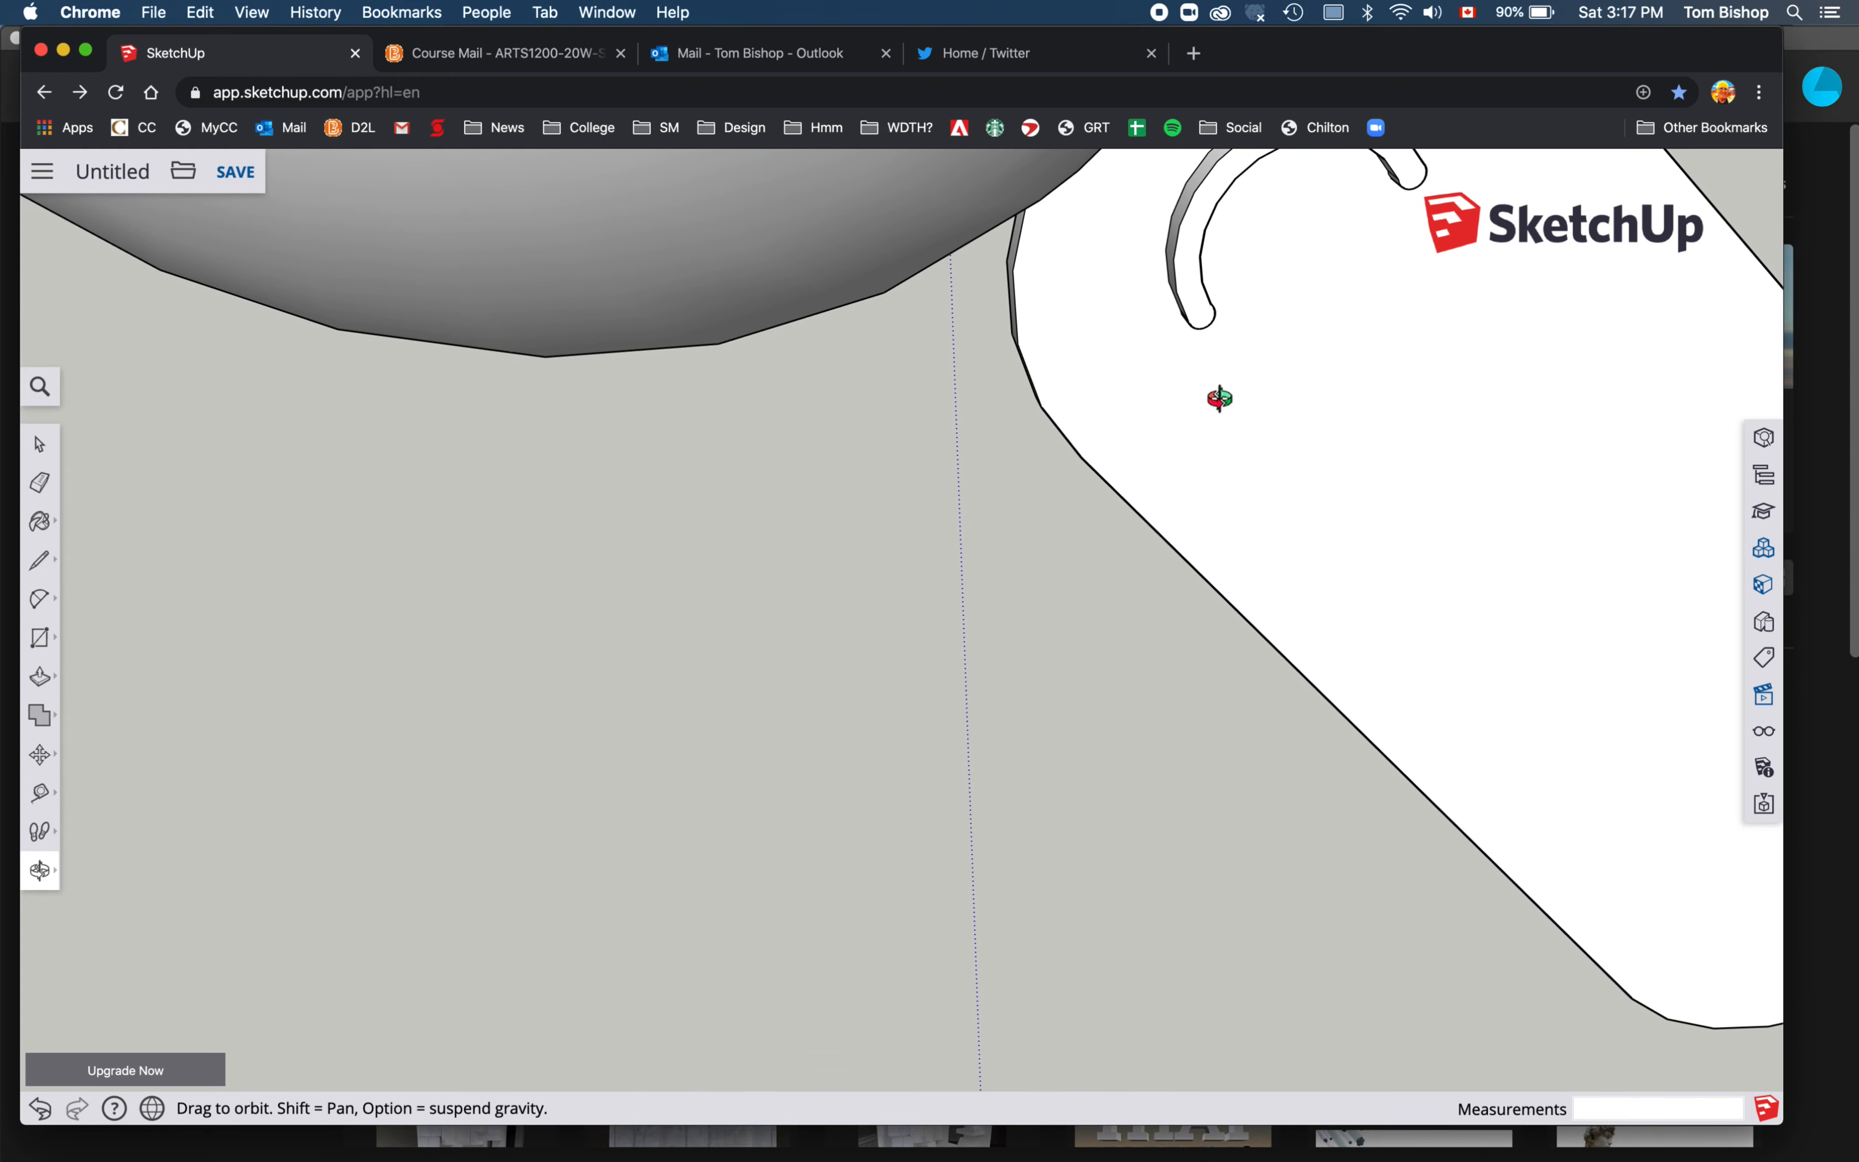
scroll(1220, 399, up, 5)
scroll(1220, 400, down, 12)
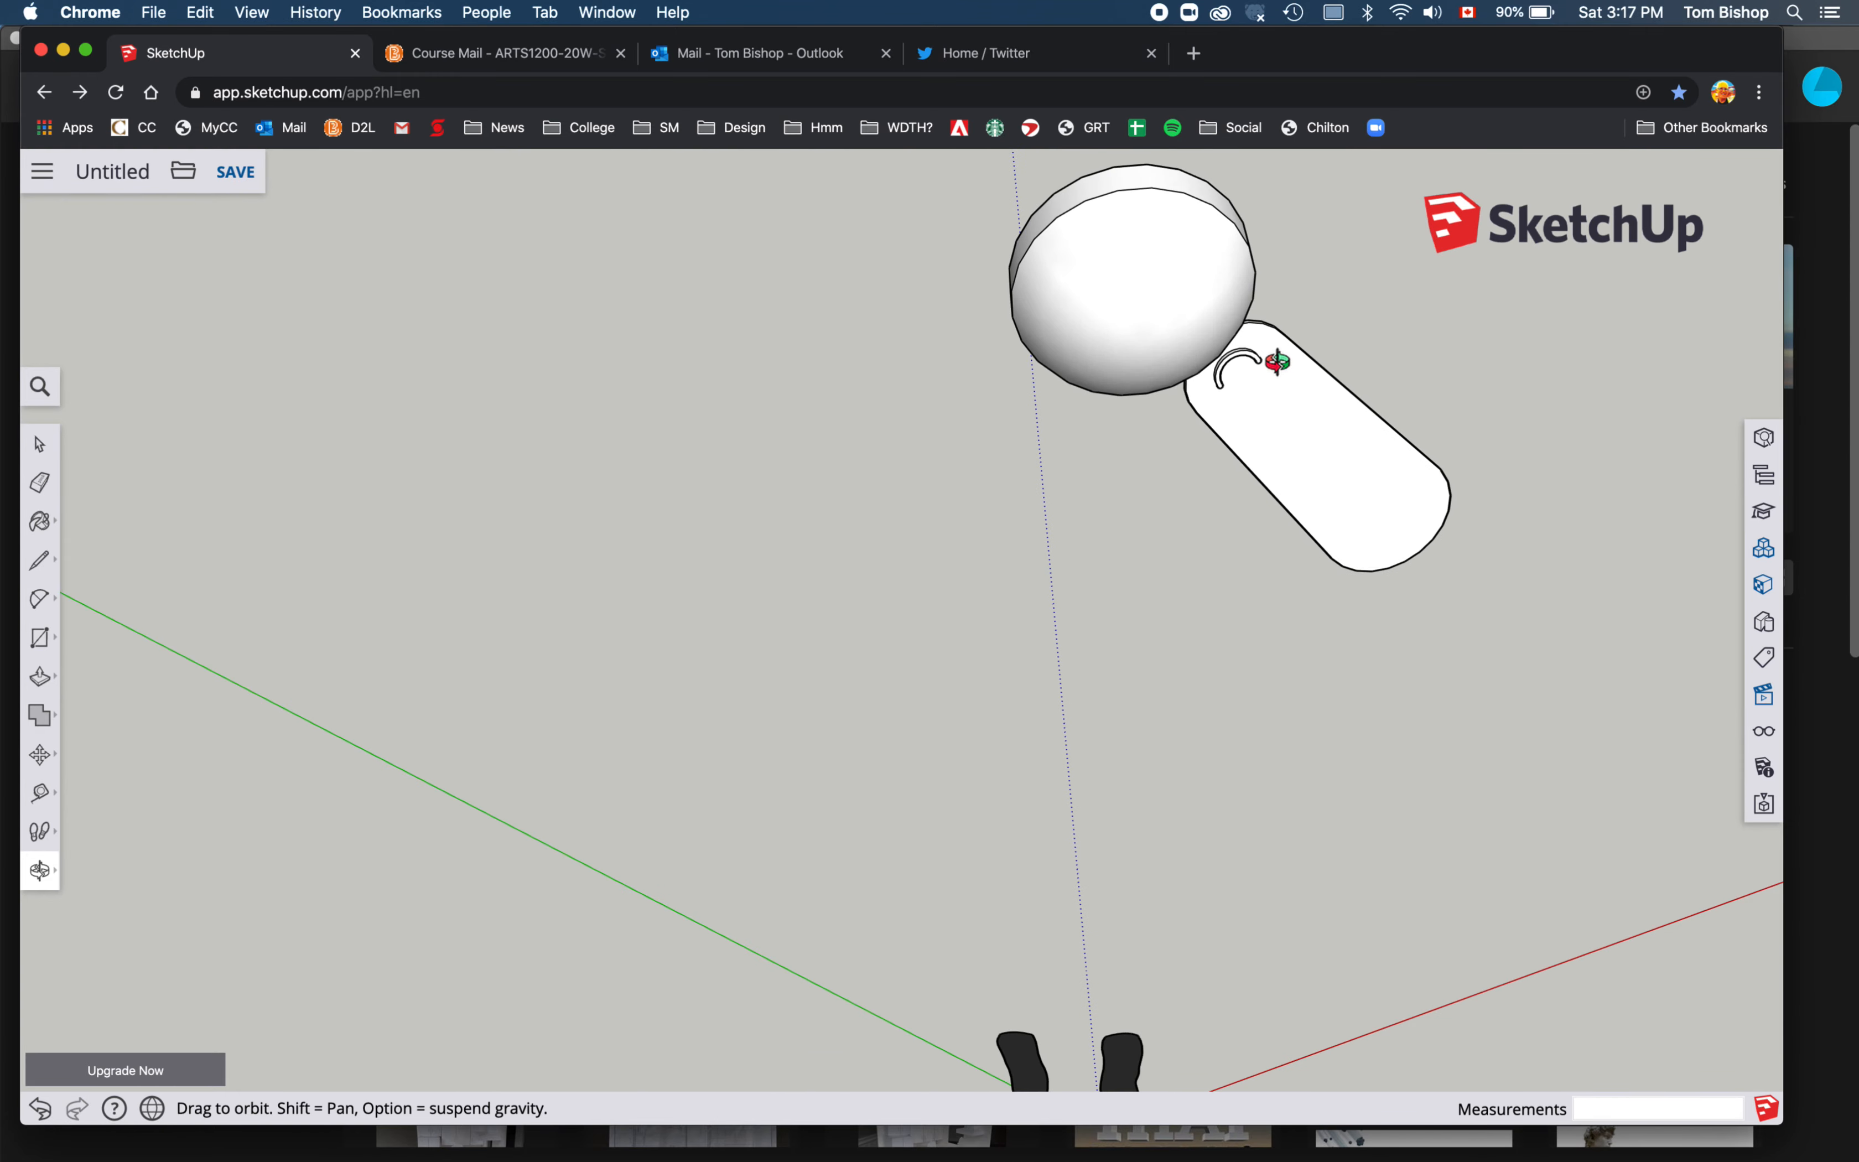
drag(1277, 365, 498, 664)
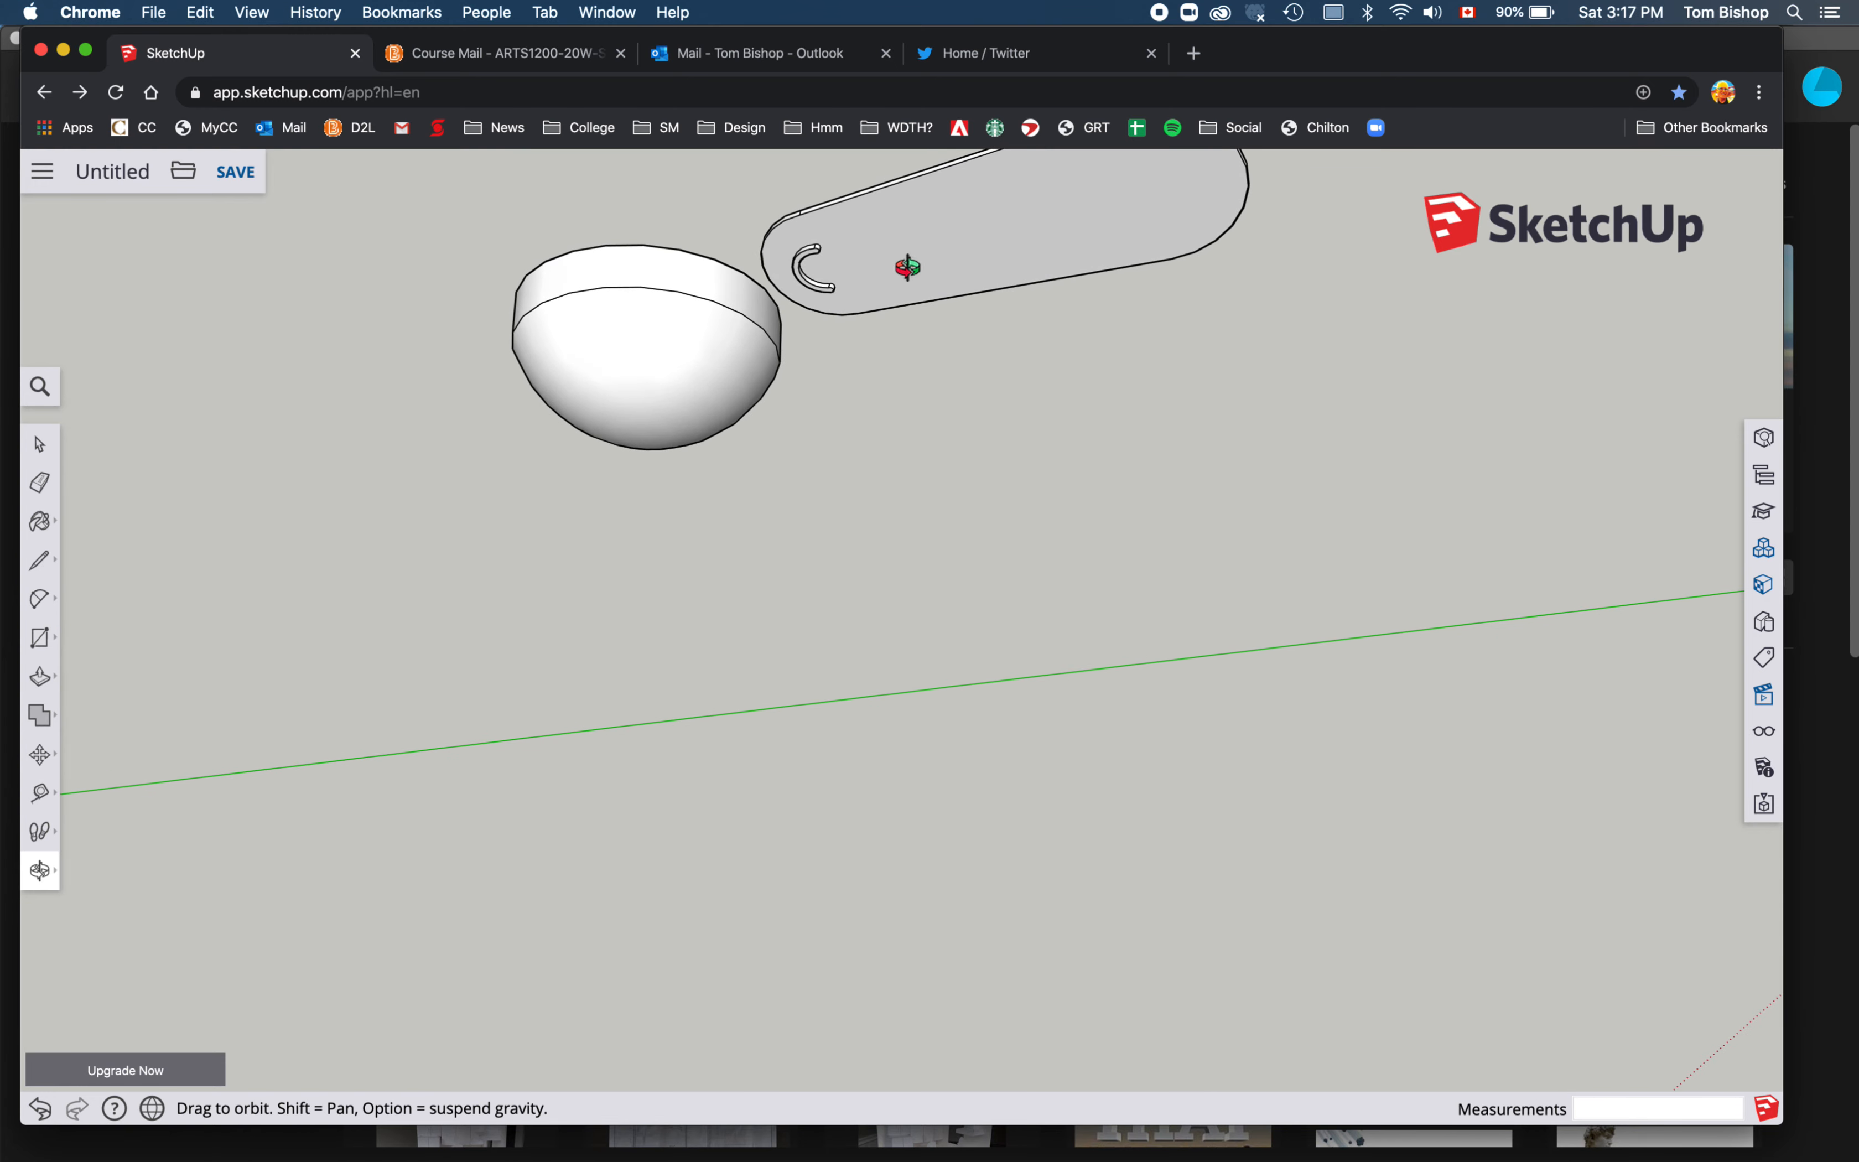
drag(905, 267, 485, 288)
scroll(847, 253, up, 10)
drag(967, 249, 1574, 429)
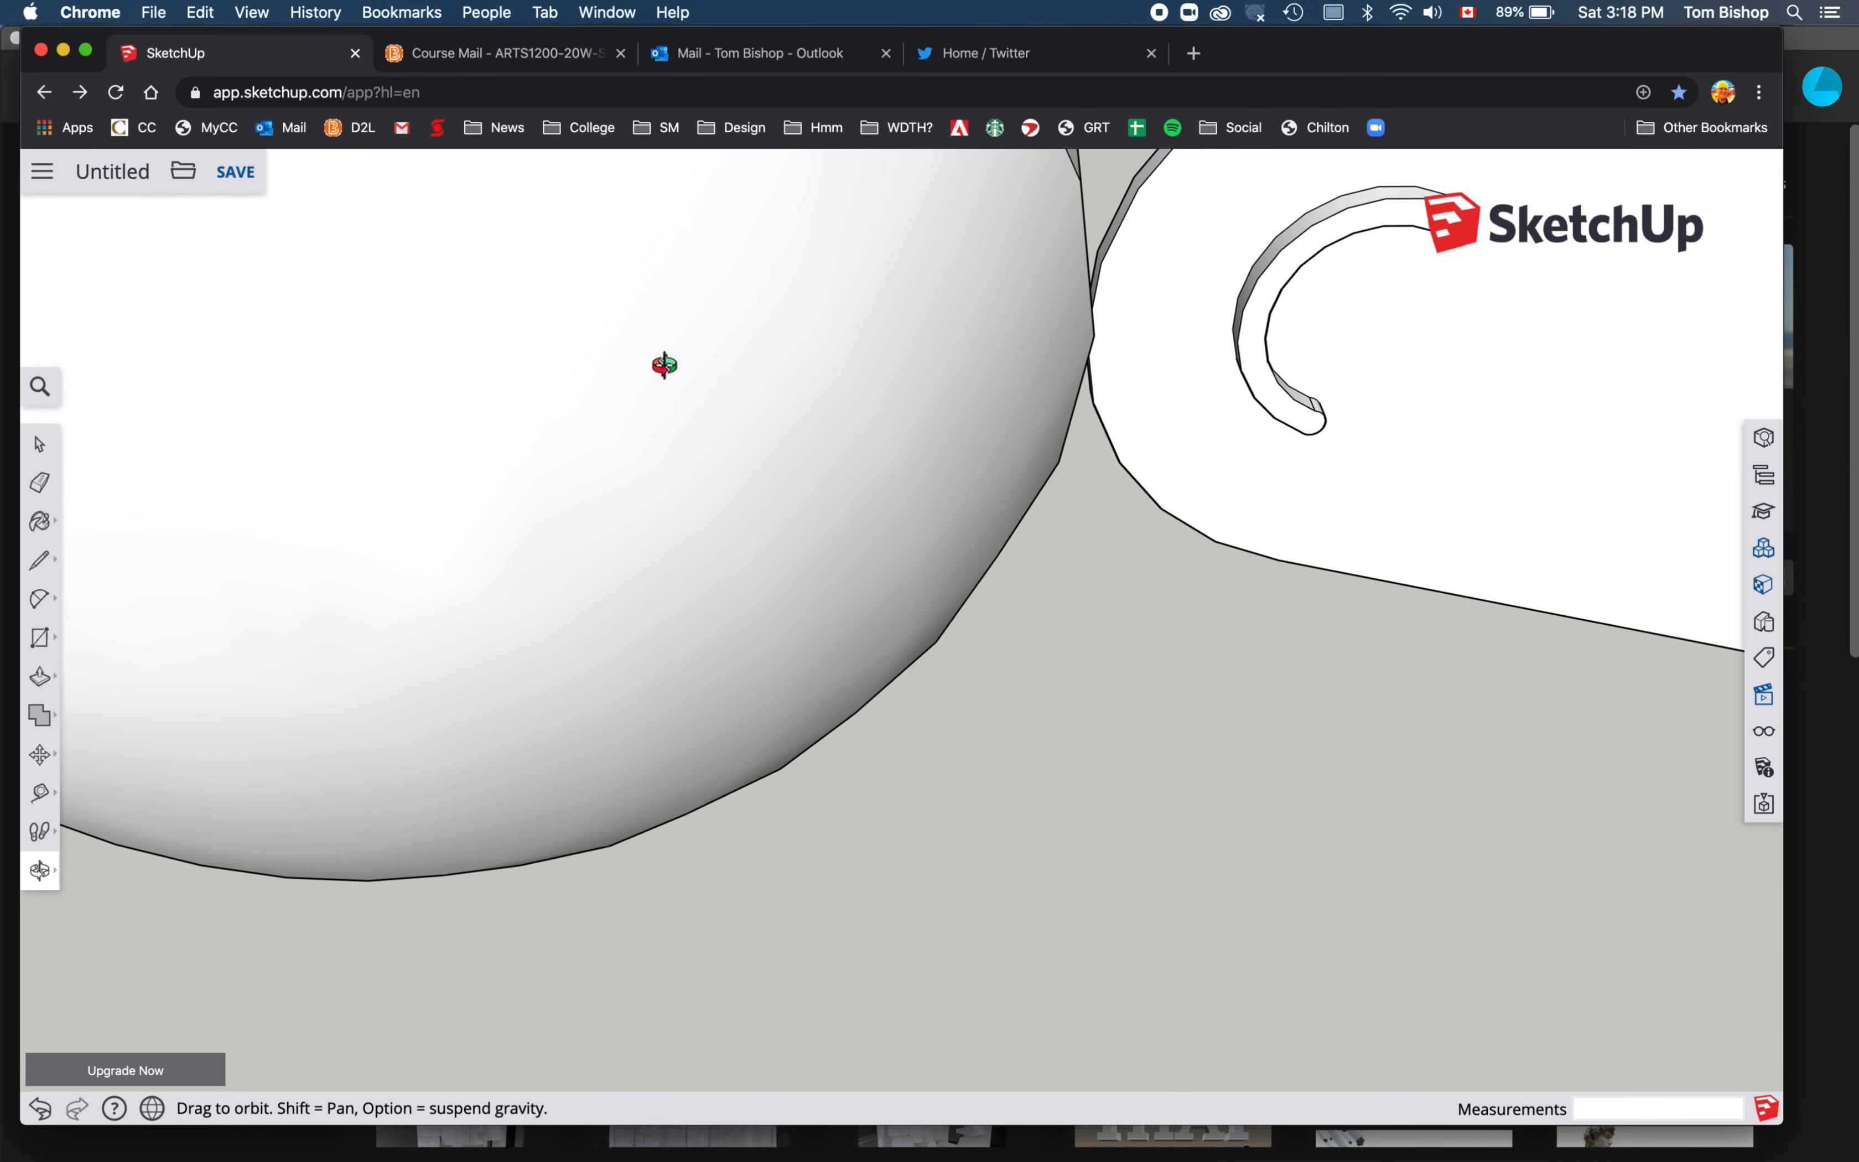
click(39, 637)
click(39, 676)
mouse_move(1123, 267)
mouse_down()
mouse_move(1214, 303)
mouse_move(1172, 311)
mouse_up()
text(.)
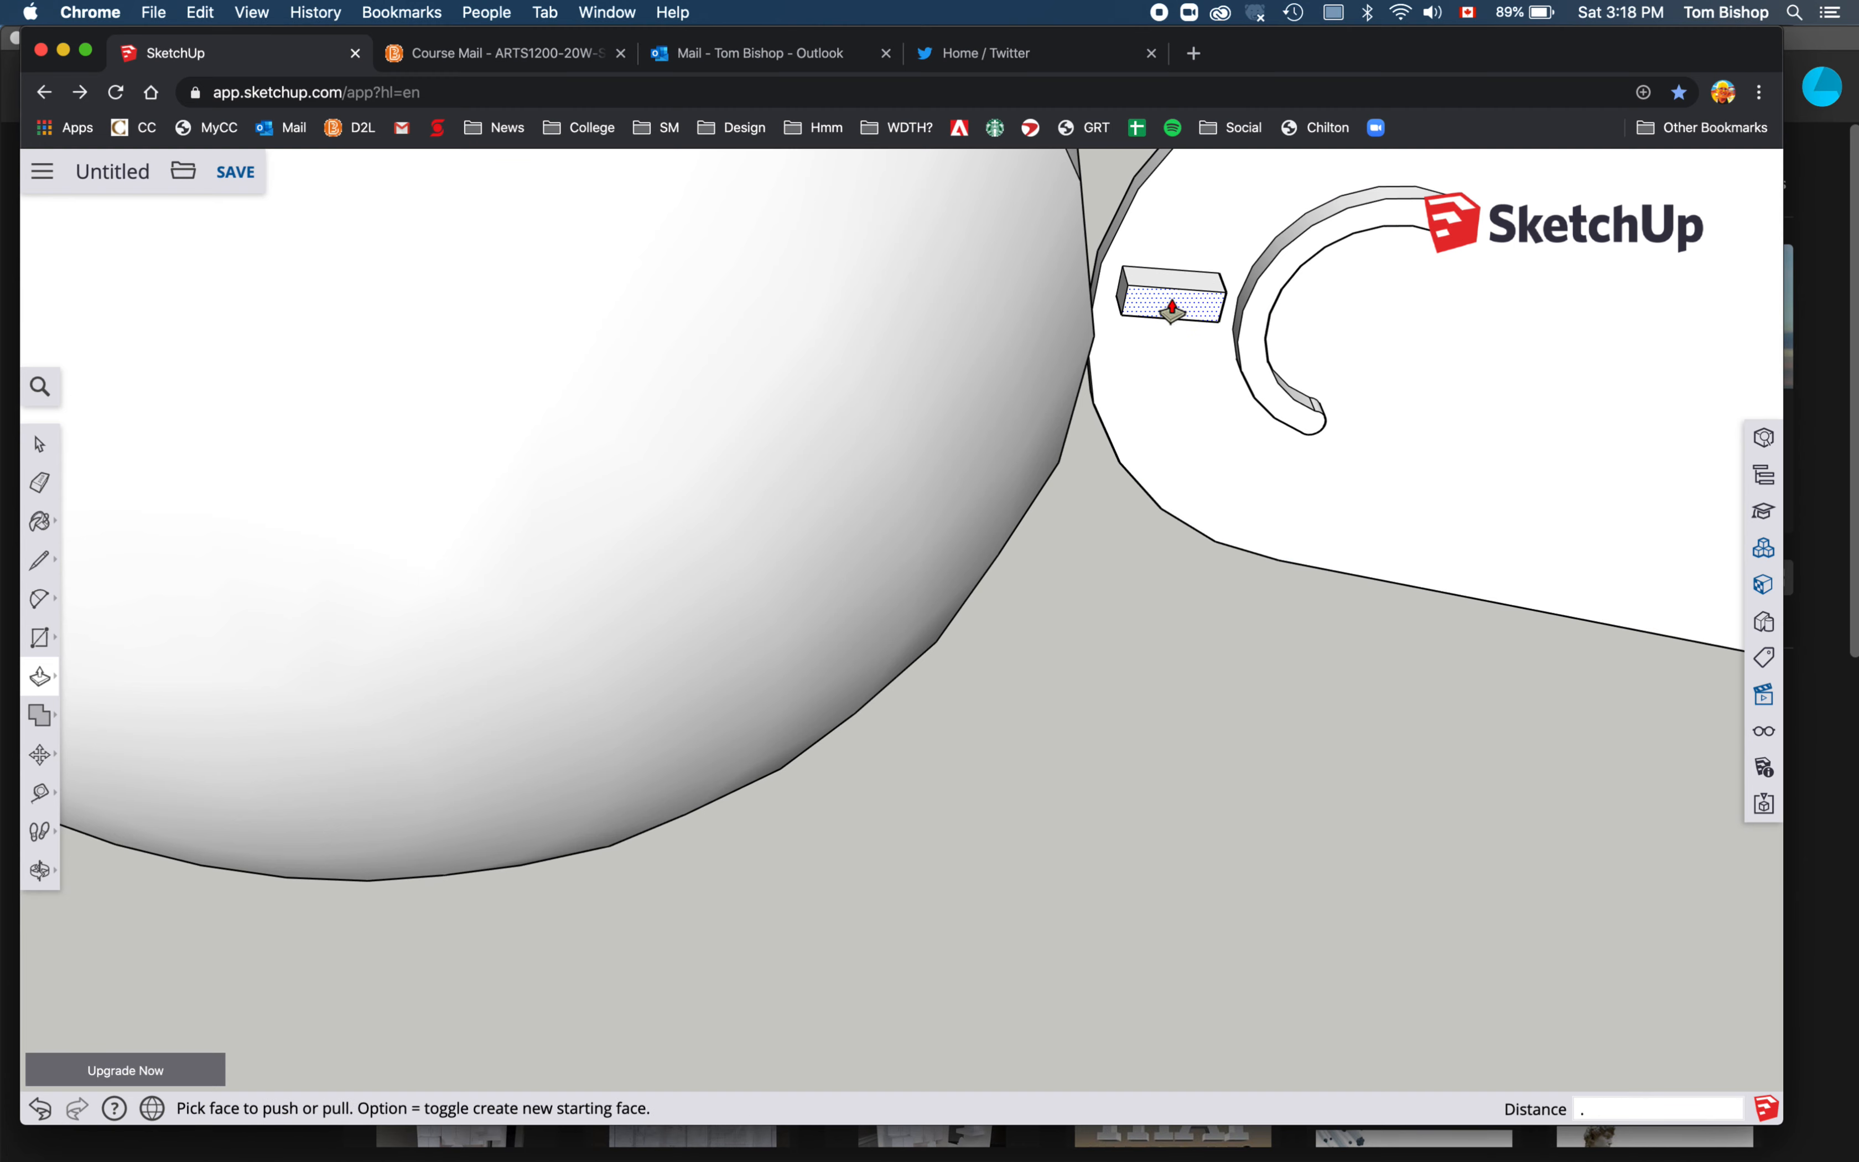
text(25)
key(Return)
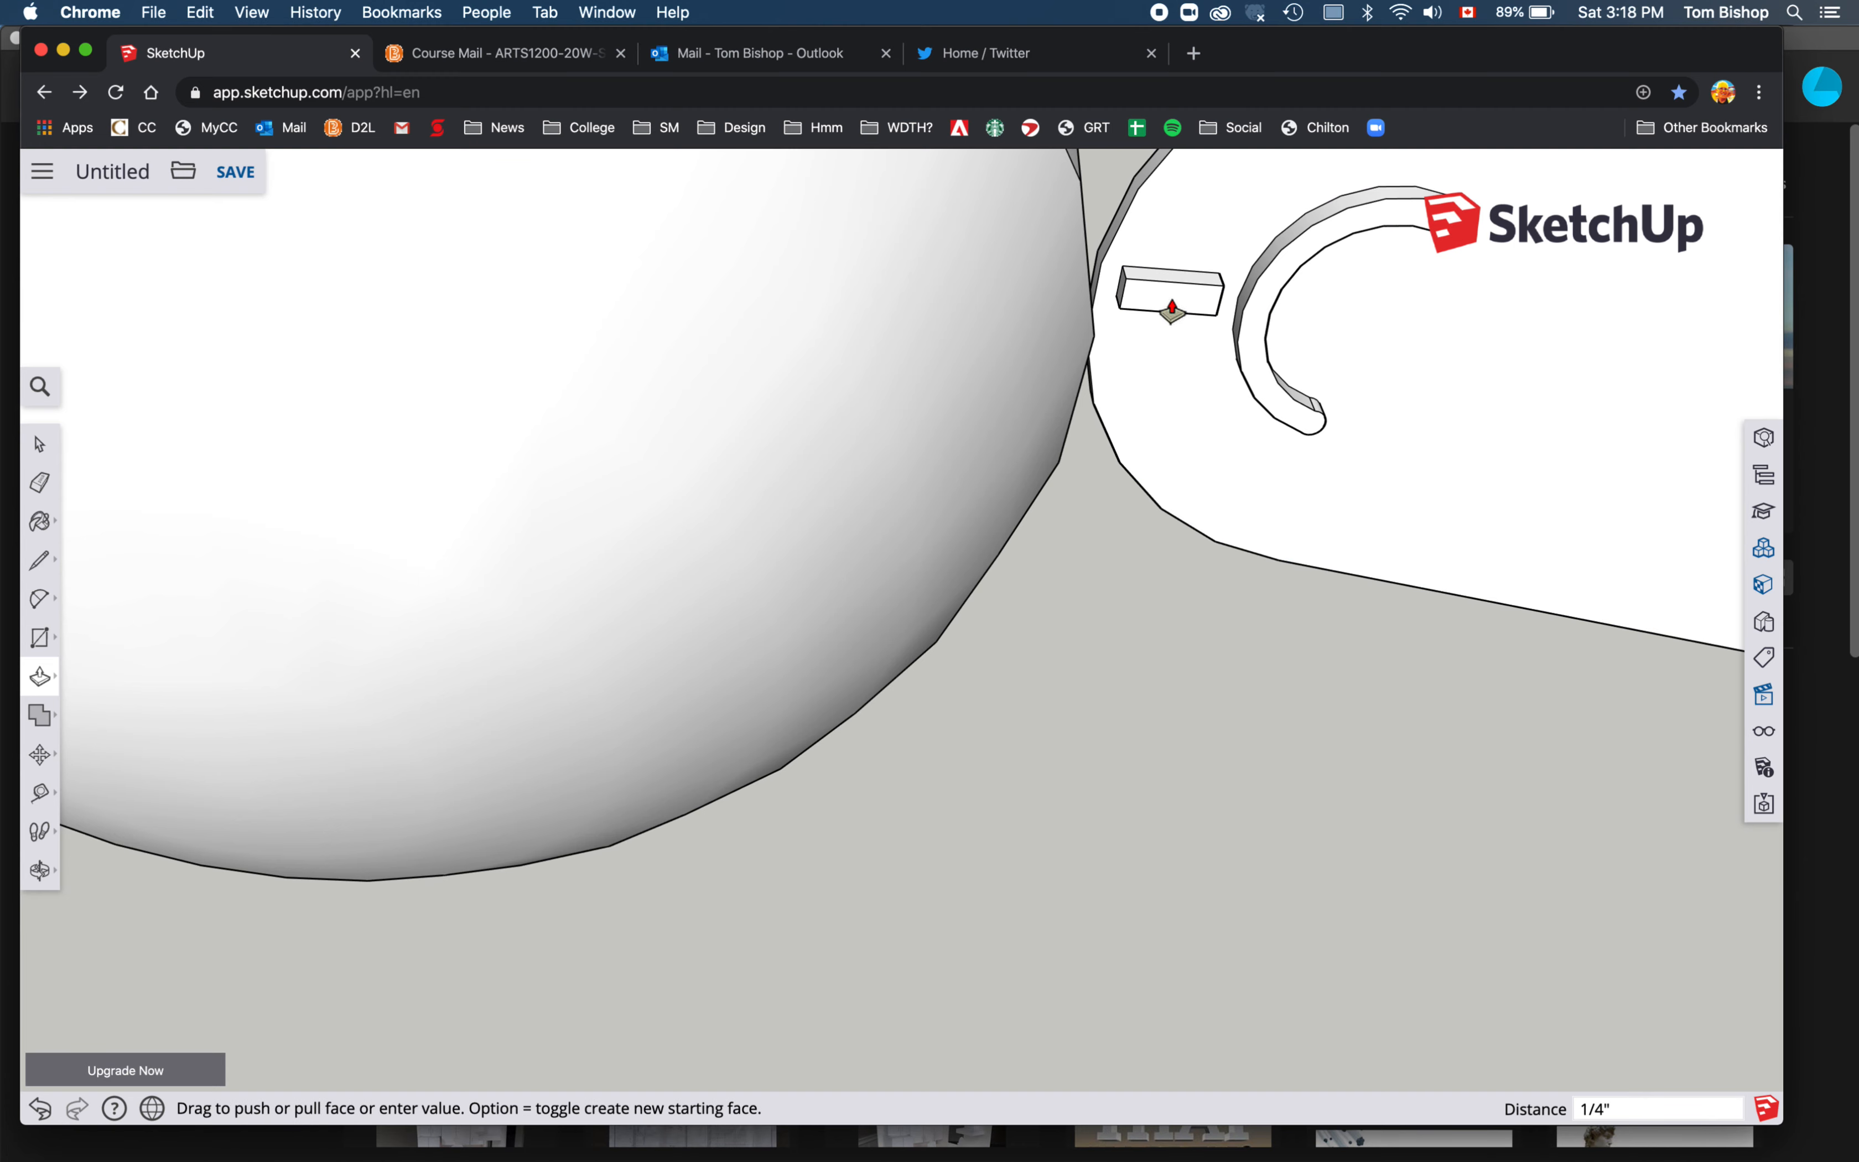
Extend the bar's end face past the handle edge and a further 1 3/16" into the bowl with Push/Pull
click(45, 678)
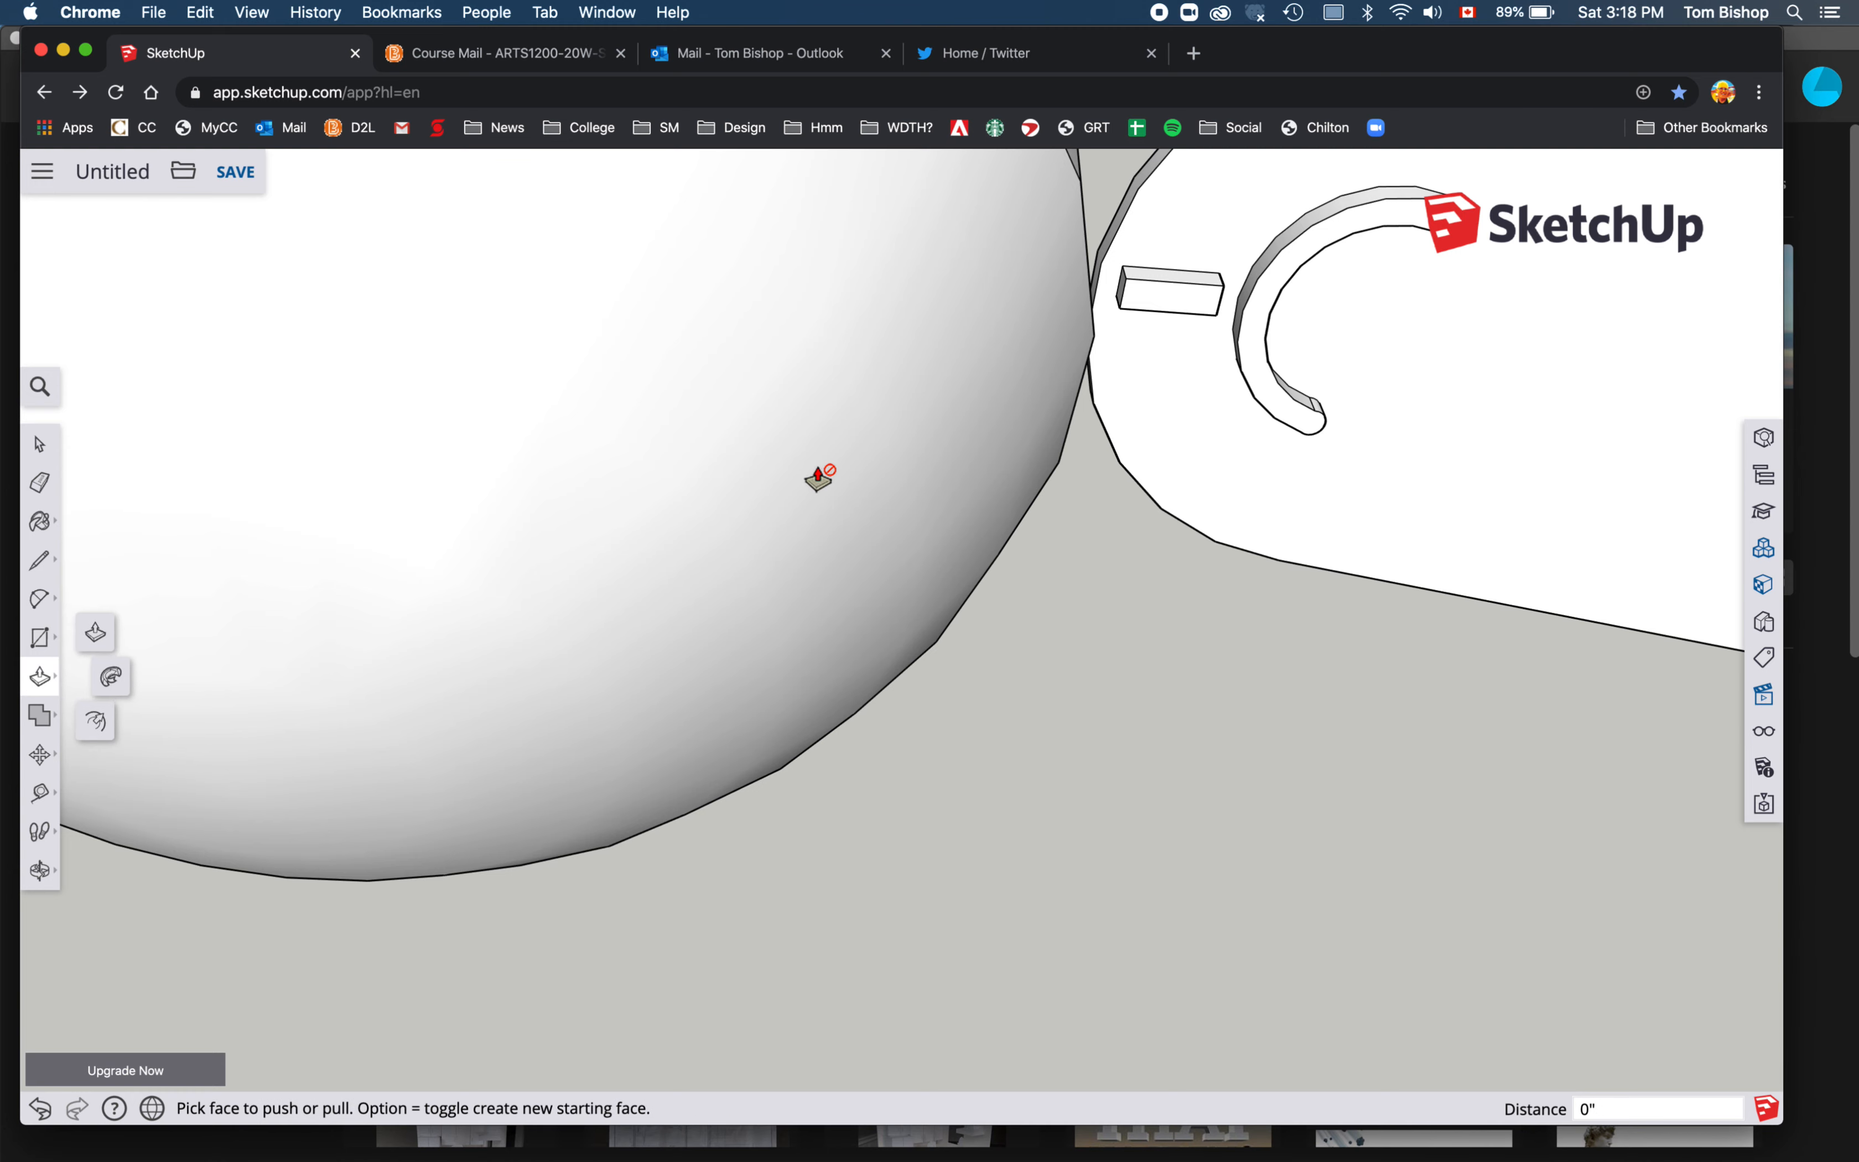
click(1121, 289)
click(1099, 287)
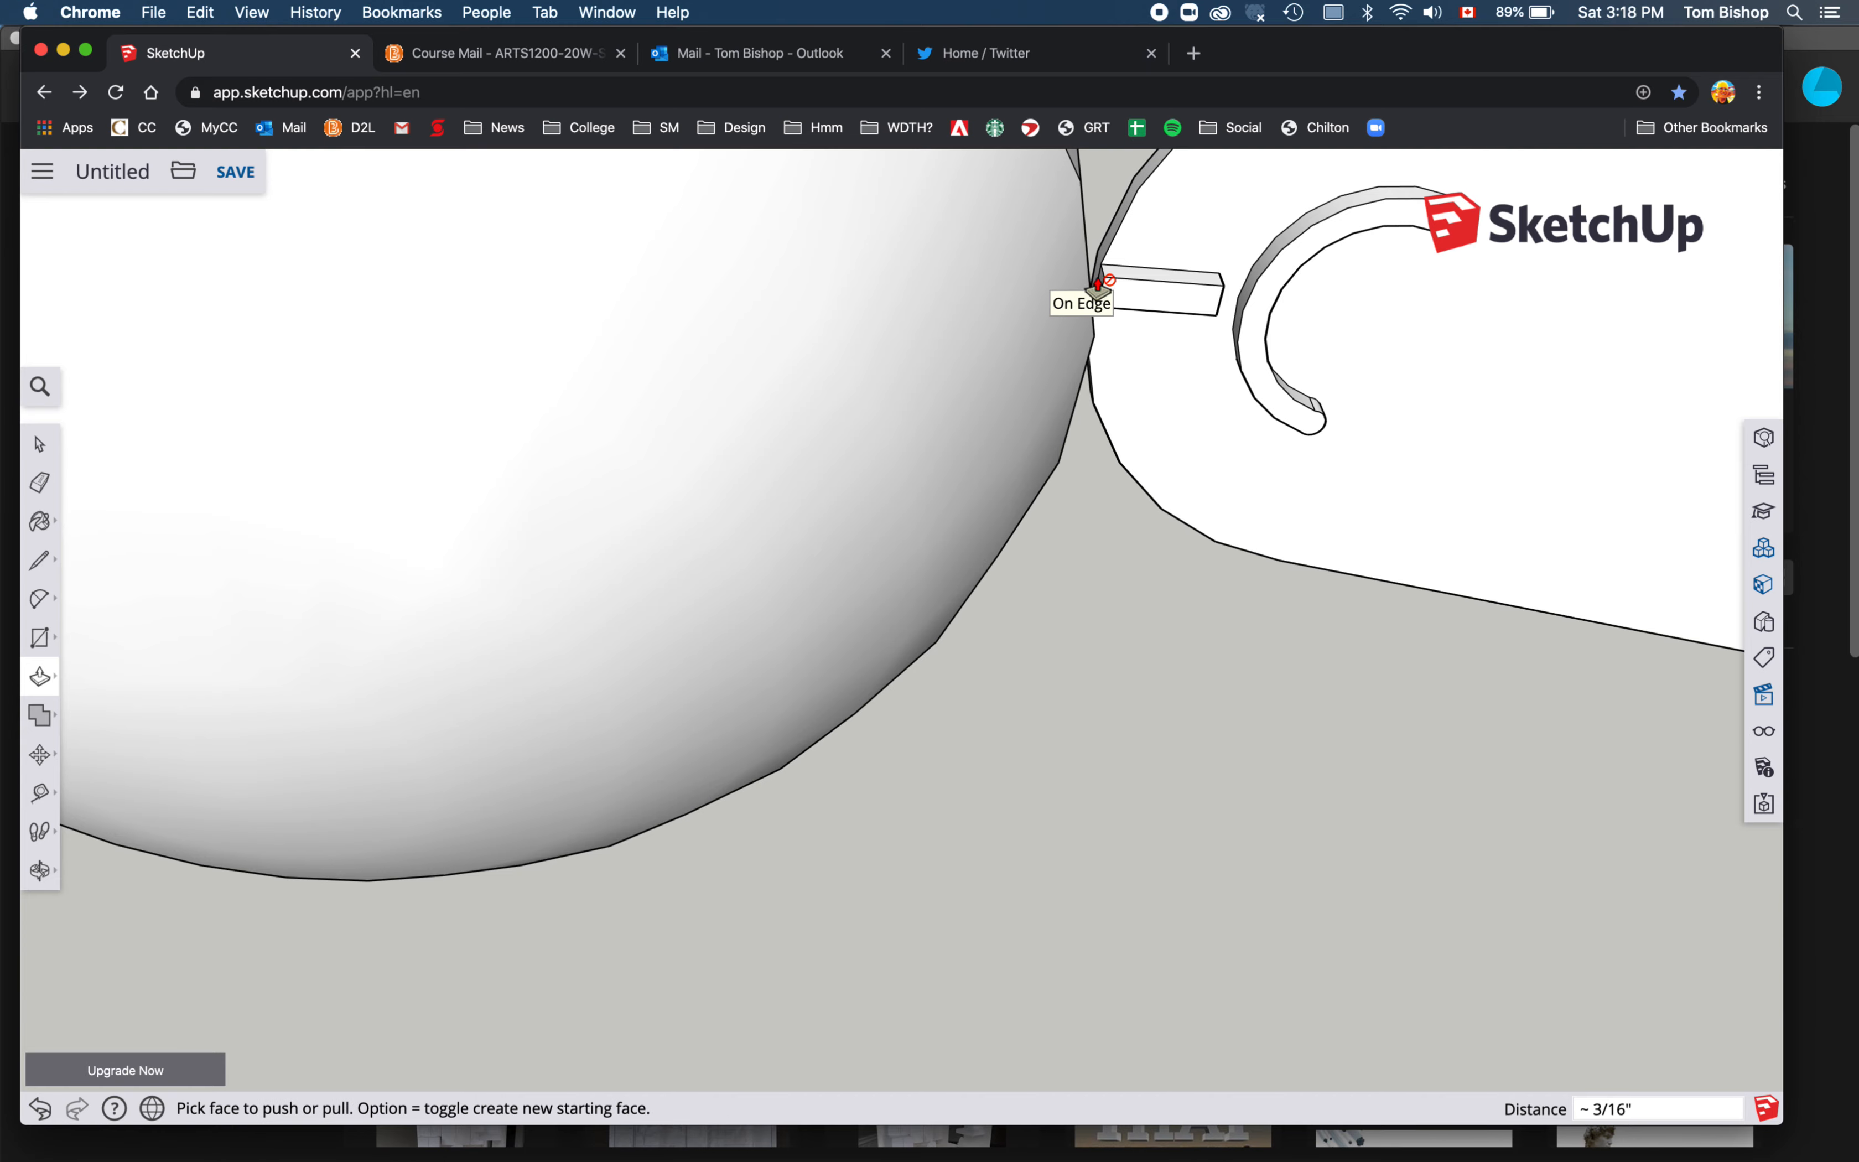
click(1098, 286)
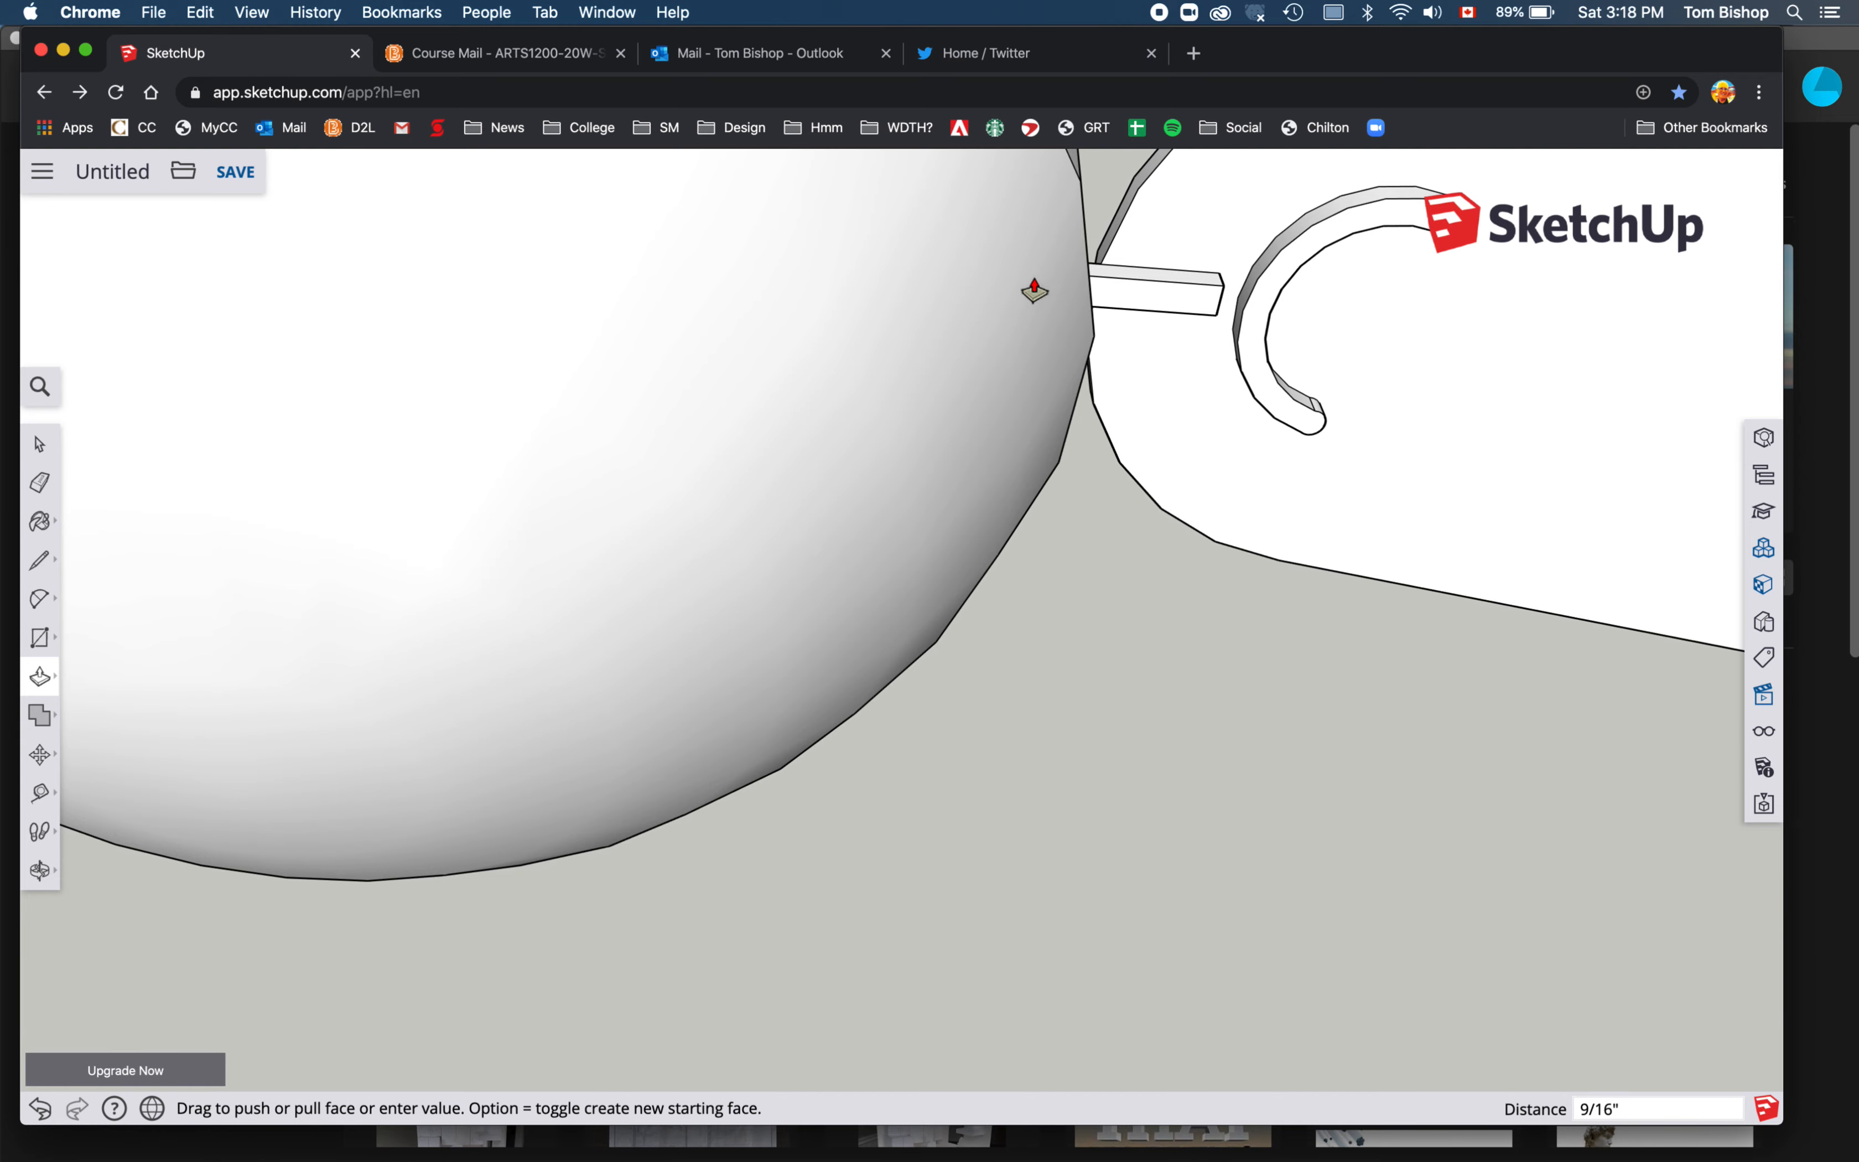
click(971, 298)
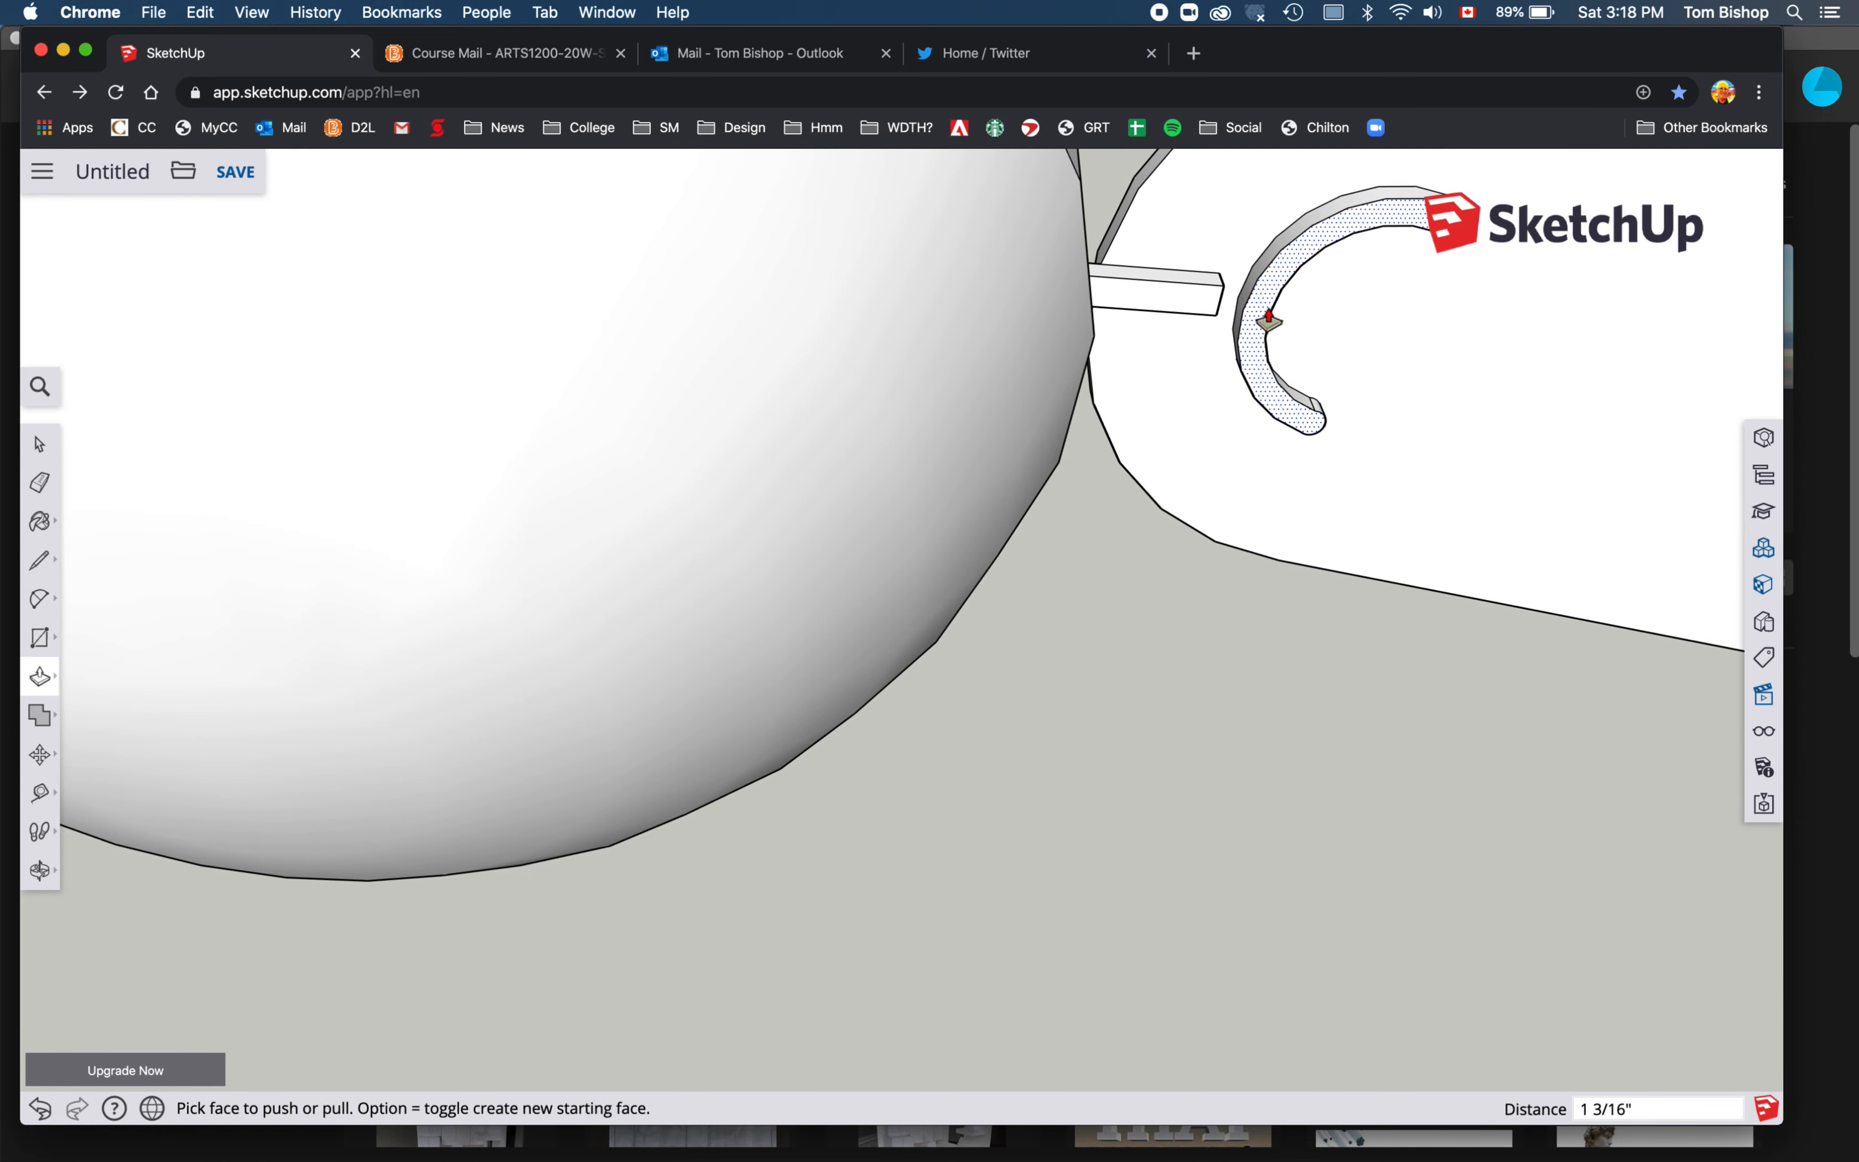
Start Push/Pull on the bar's end face nearest the raised curve
click(39, 870)
drag(791, 699, 869, 519)
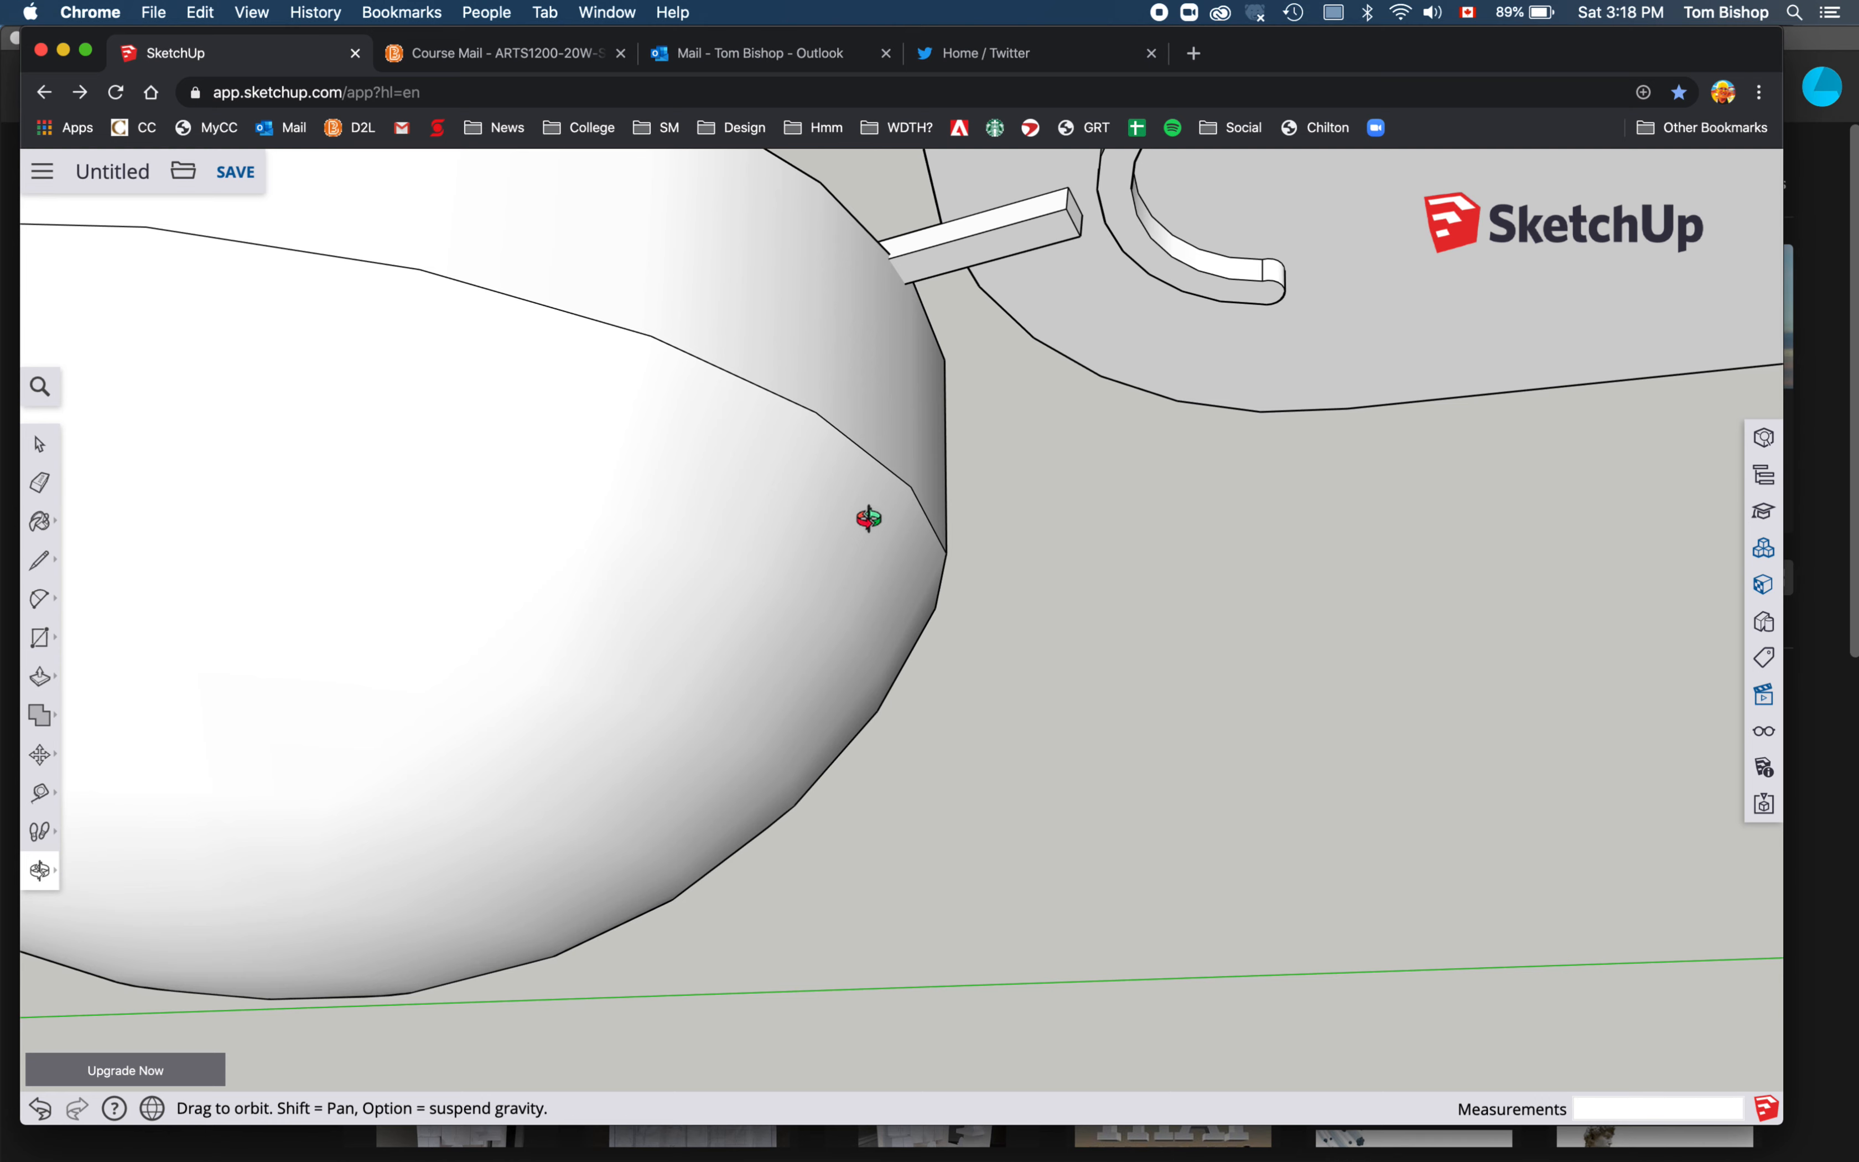
click(41, 680)
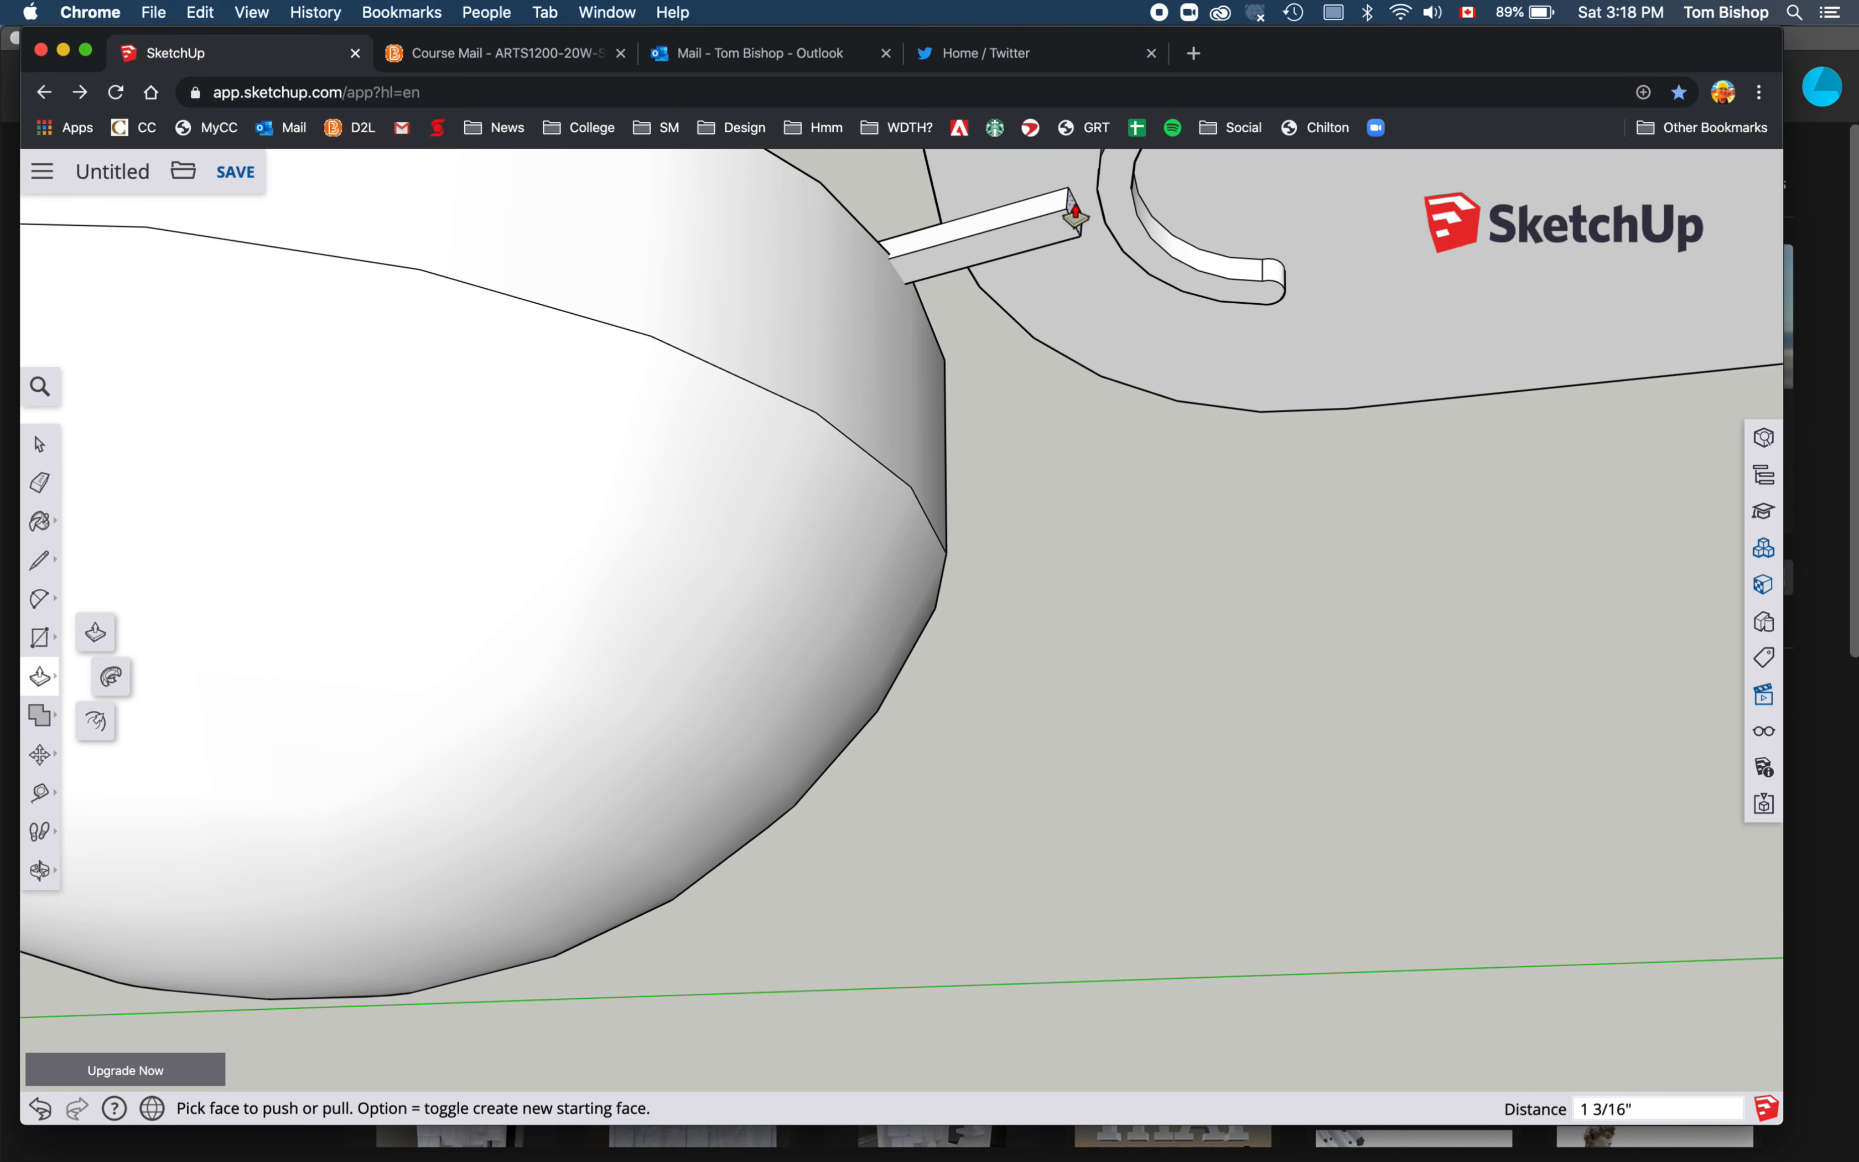